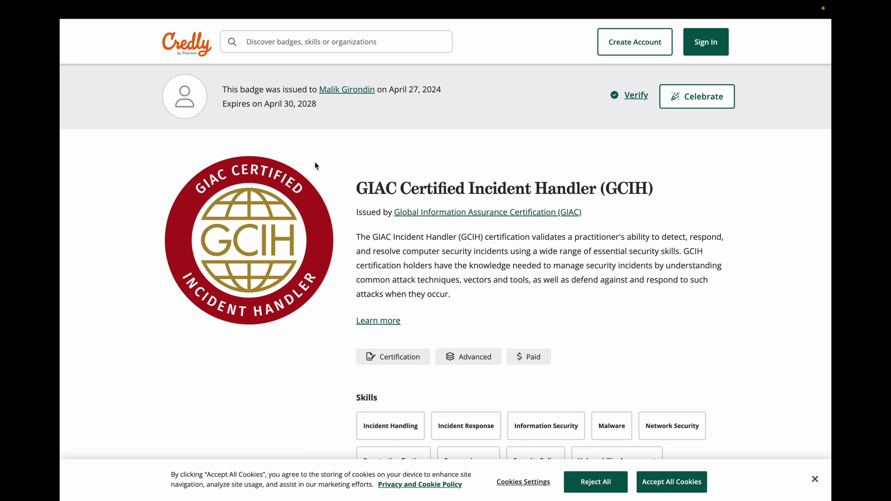
- Check the GCIH badge's verification details, dismiss the Celebrate sign-in prompt, and review the badge page
click(634, 96)
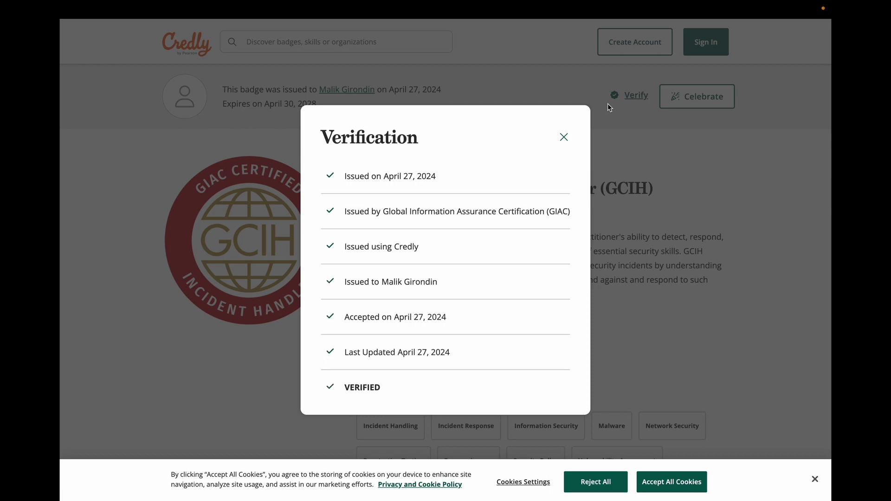
click(561, 136)
click(675, 105)
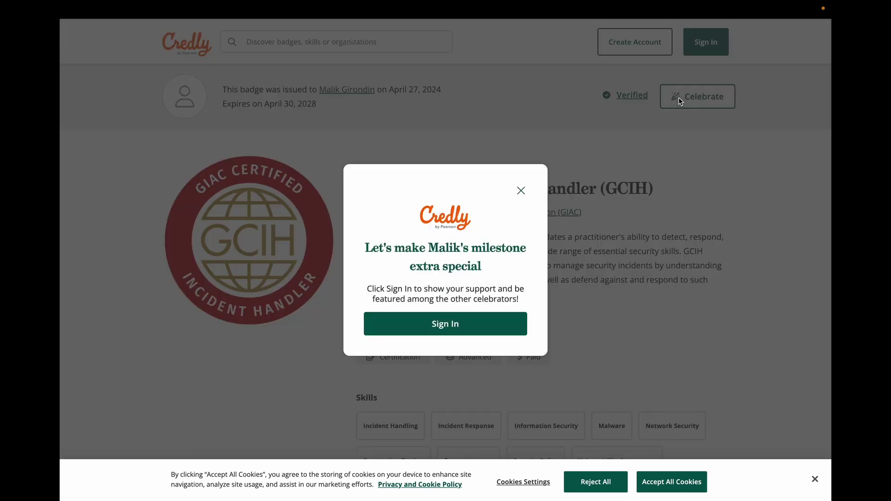
click(520, 190)
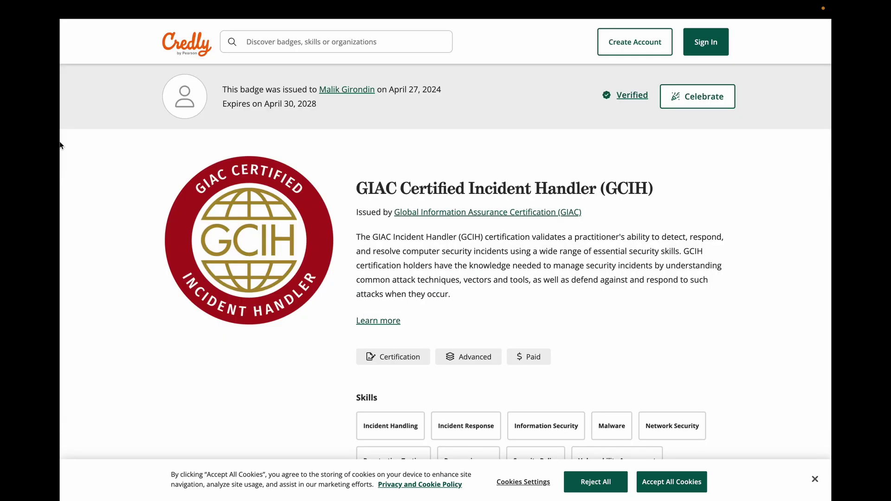
scroll(380, 209, down, 15)
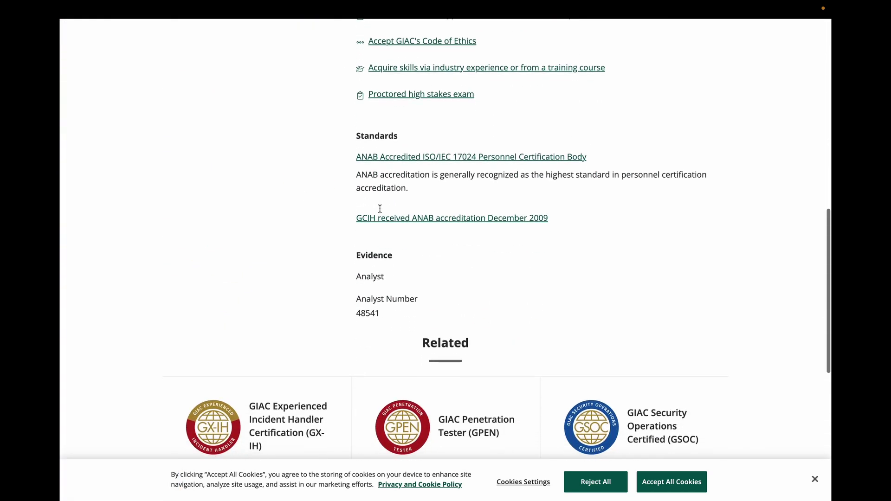
scroll(380, 213, down, 8)
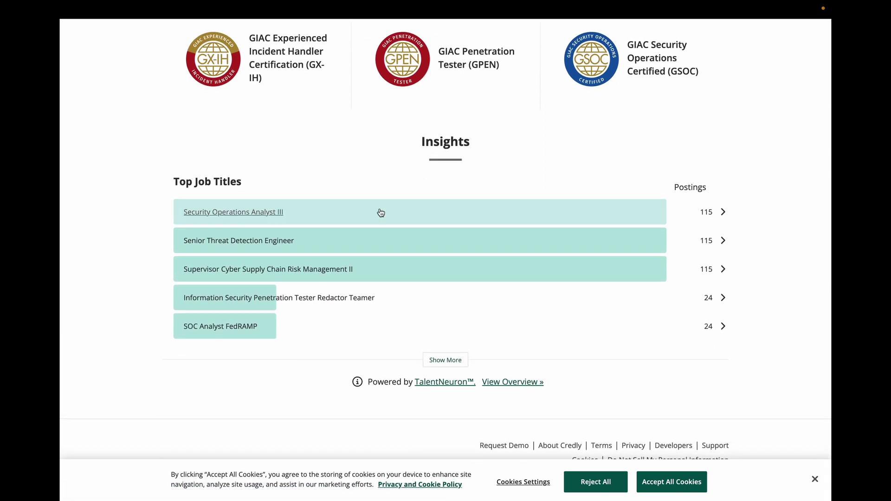
scroll(380, 212, up, 15)
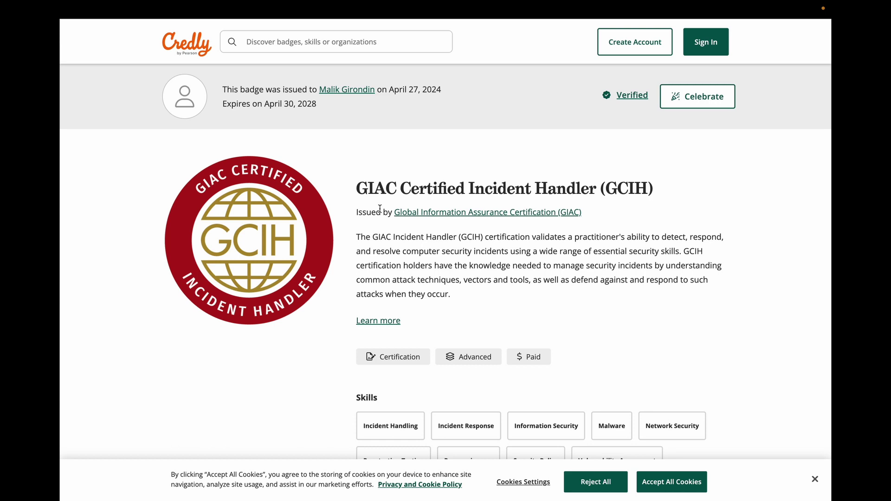
mouse_move(62, 214)
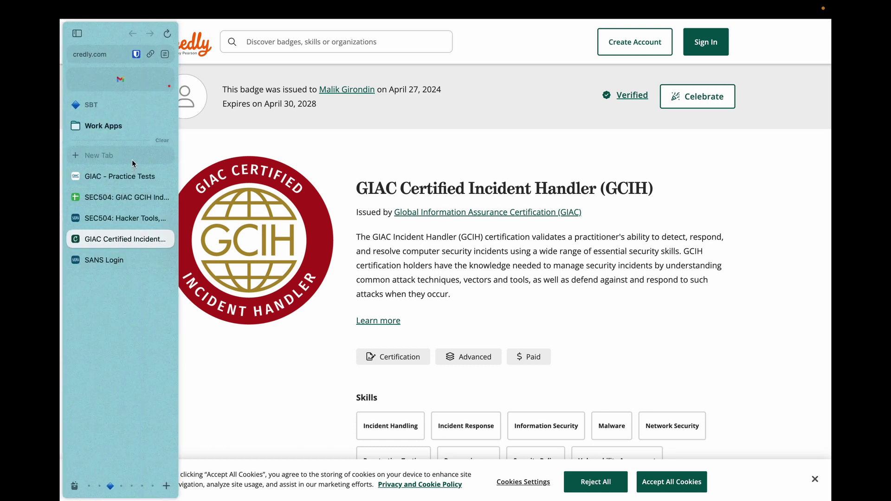
- Switch to the GIAC Practice Tests tab and search 'gcih' in a new tab
click(126, 172)
click(122, 150)
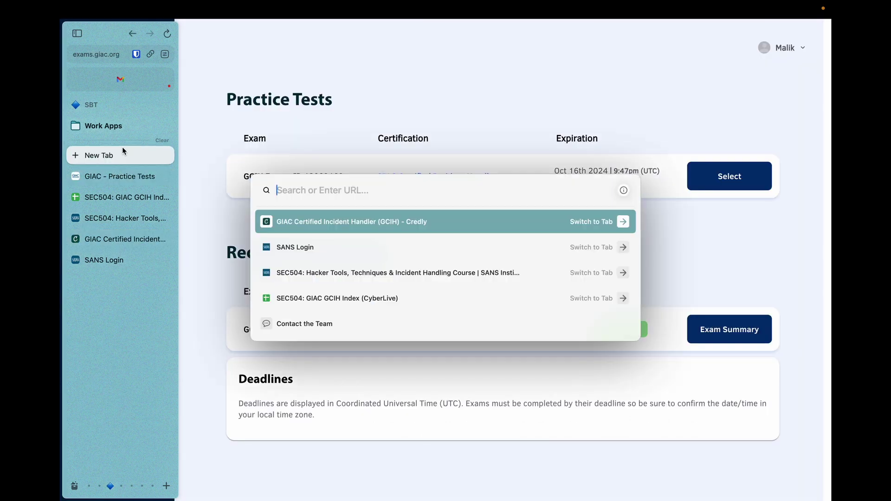
text(te)
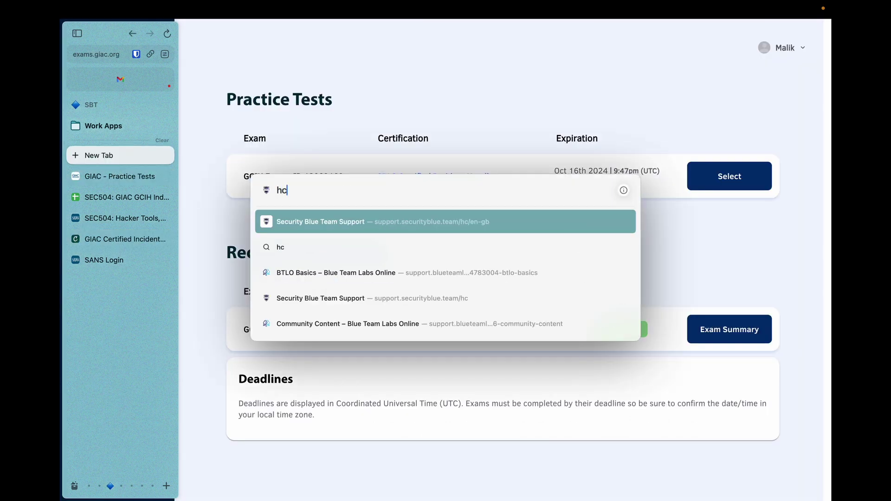
key(BackSpace)
key(BackSpace)
text(gc)
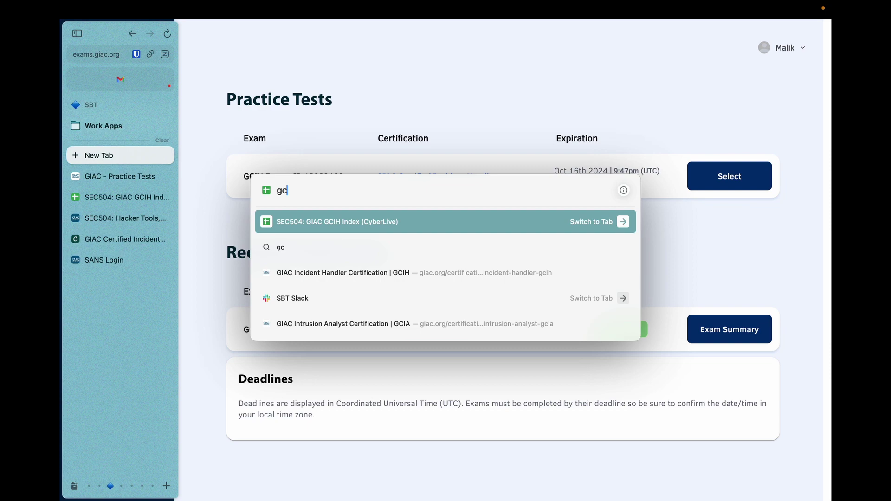
text(ih)
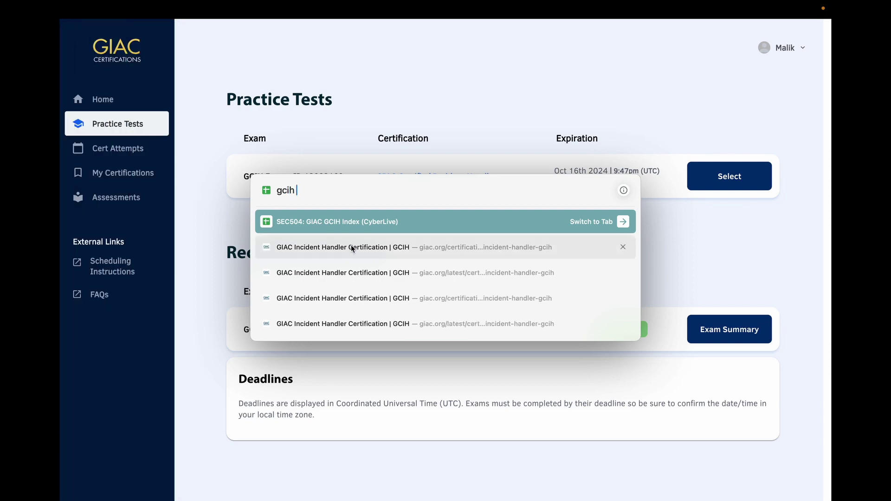
- Open the GIAC Incident Handler Certification | GCIH page and read through Exam Format, Objectives and Practice Tests
click(351, 245)
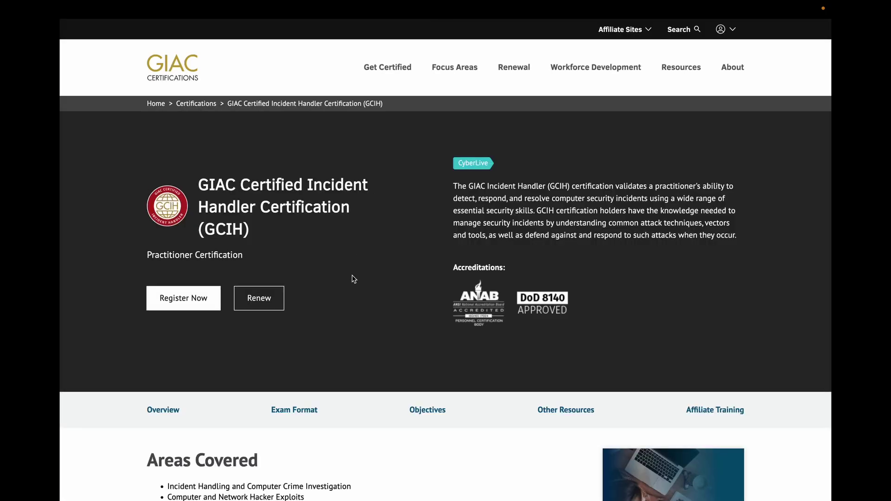
scroll(354, 278, down, 3)
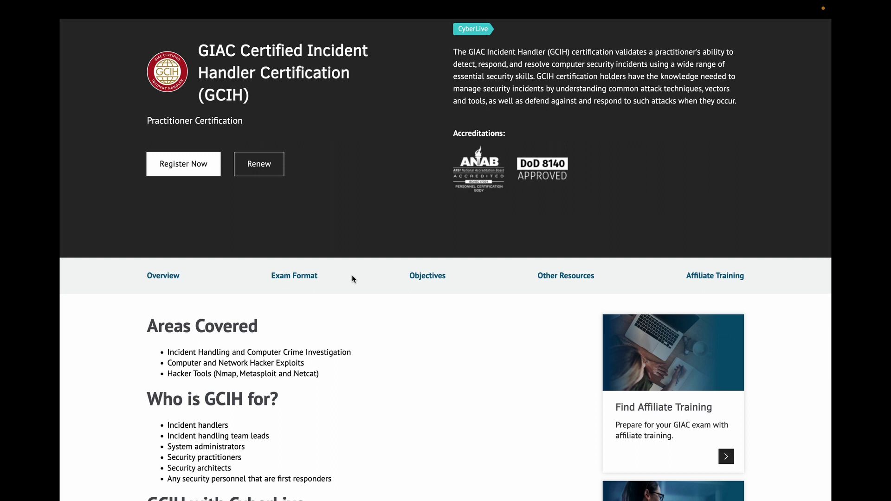
scroll(352, 277, down, 5)
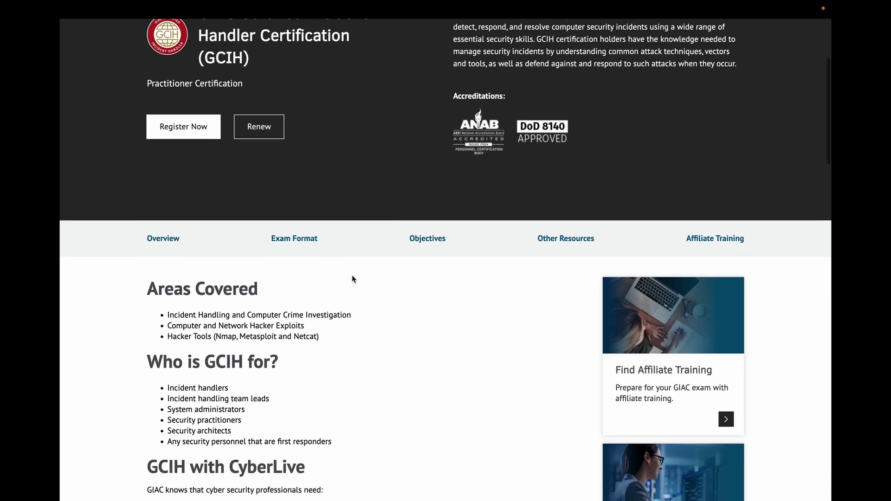
scroll(353, 278, down, 6)
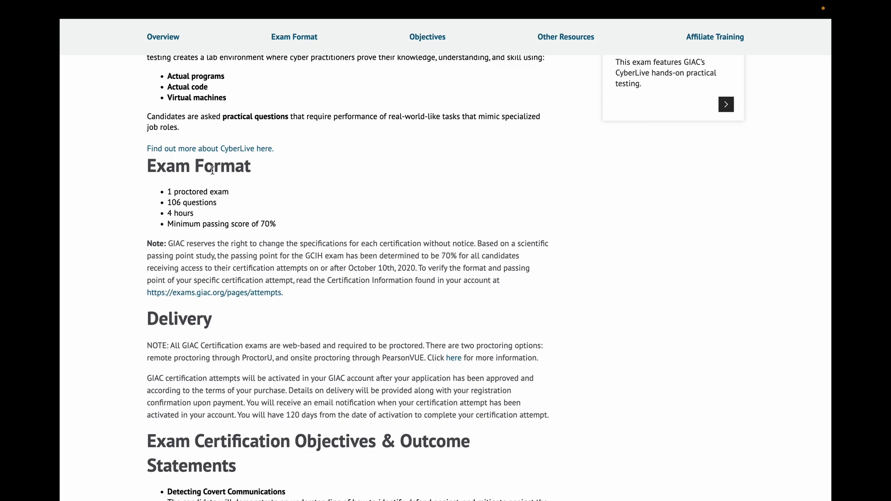
scroll(228, 205, down, 2)
scroll(227, 206, down, 5)
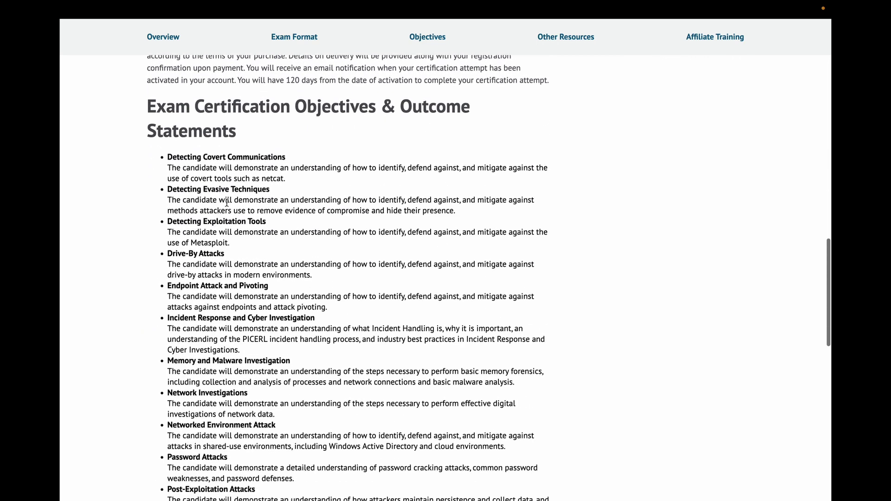
scroll(228, 206, down, 1)
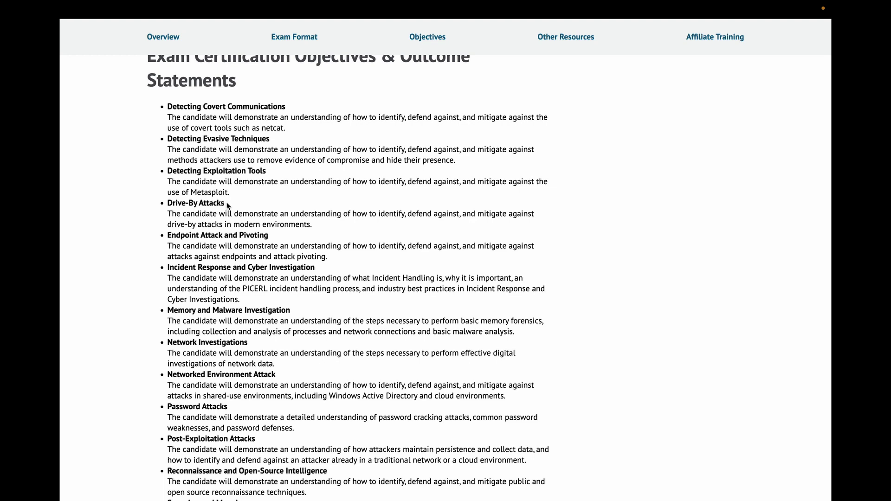
scroll(228, 205, down, 4)
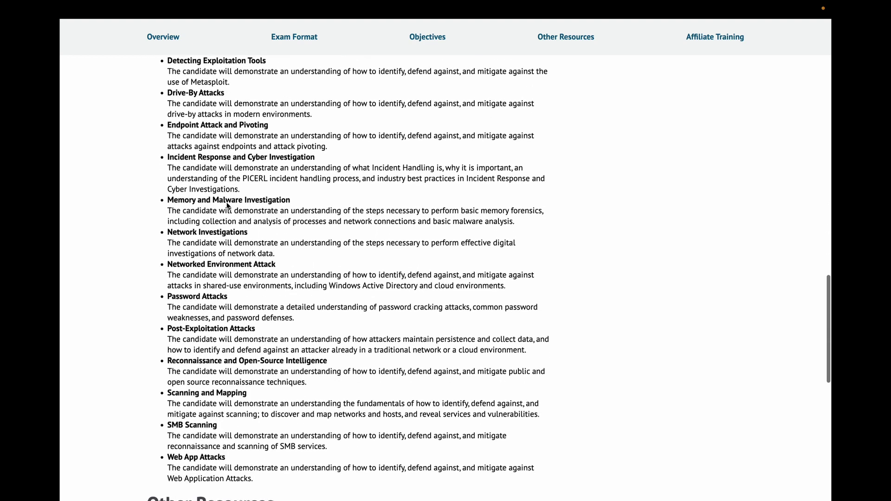
scroll(227, 202, down, 4)
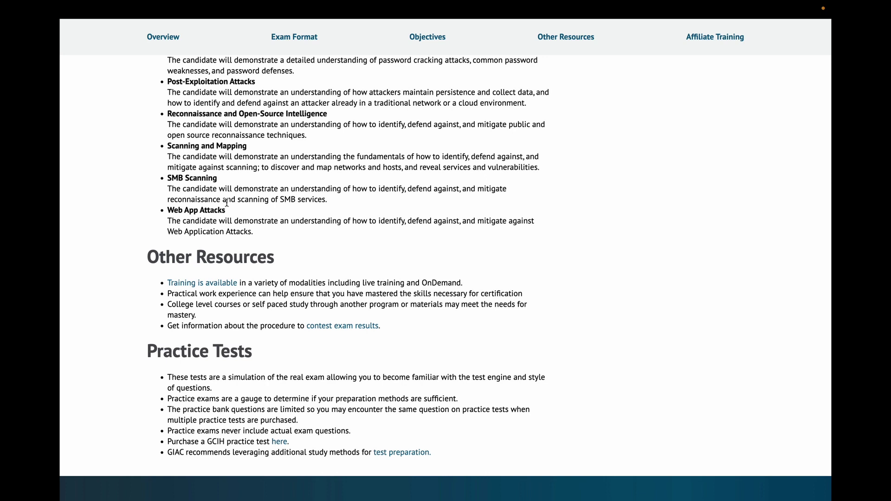
scroll(227, 202, down, 6)
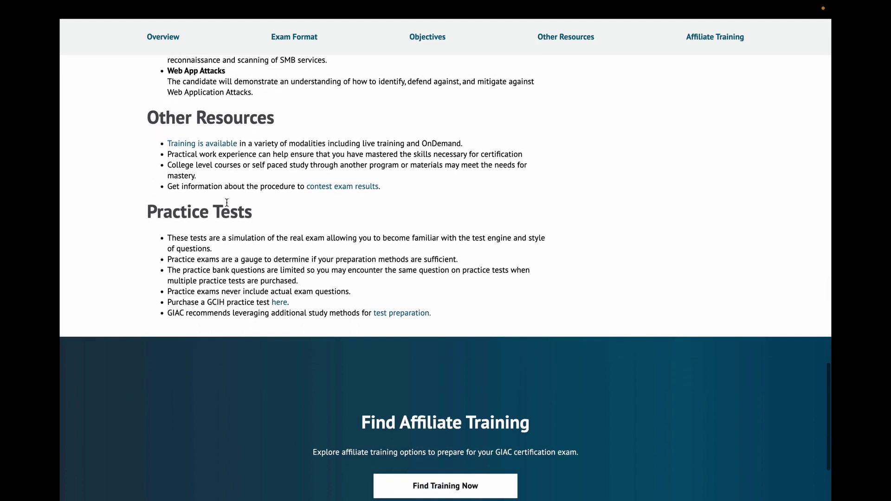
- Scroll back up the GCIH page to the exam format: 106 questions, 4 hours, 70% passing
scroll(227, 205, up, 2)
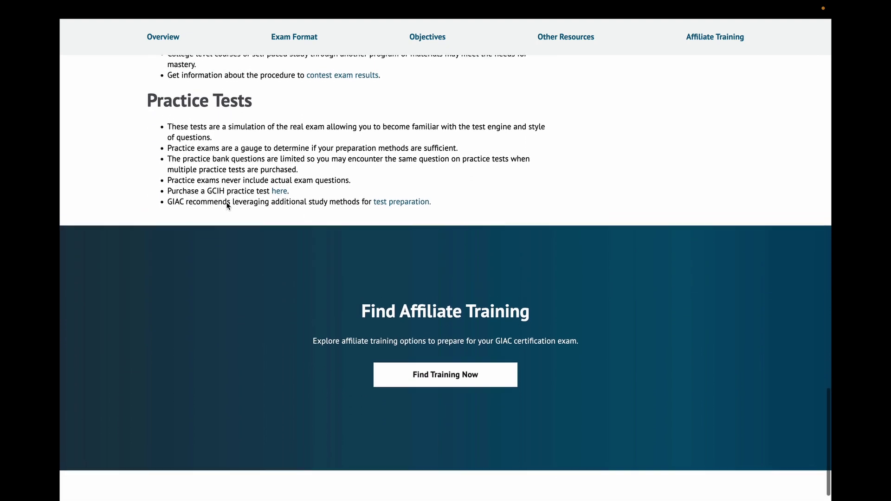
scroll(227, 206, up, 1)
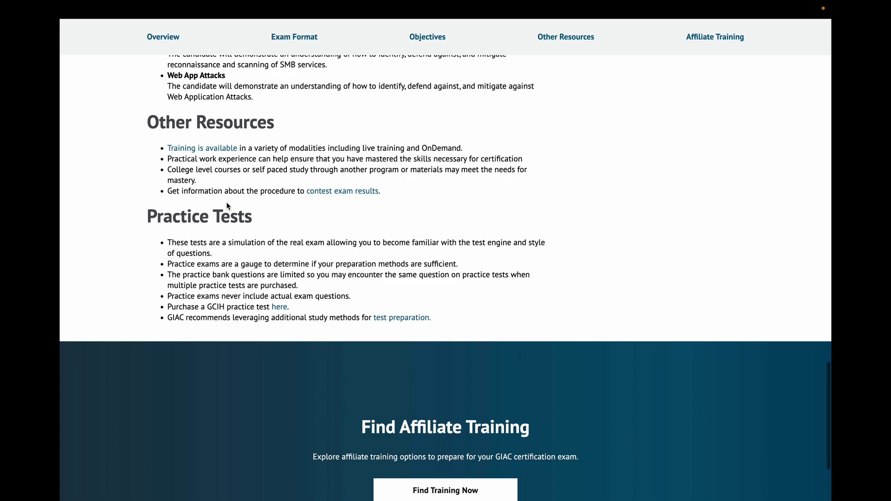
scroll(226, 205, up, 8)
scroll(227, 205, up, 1)
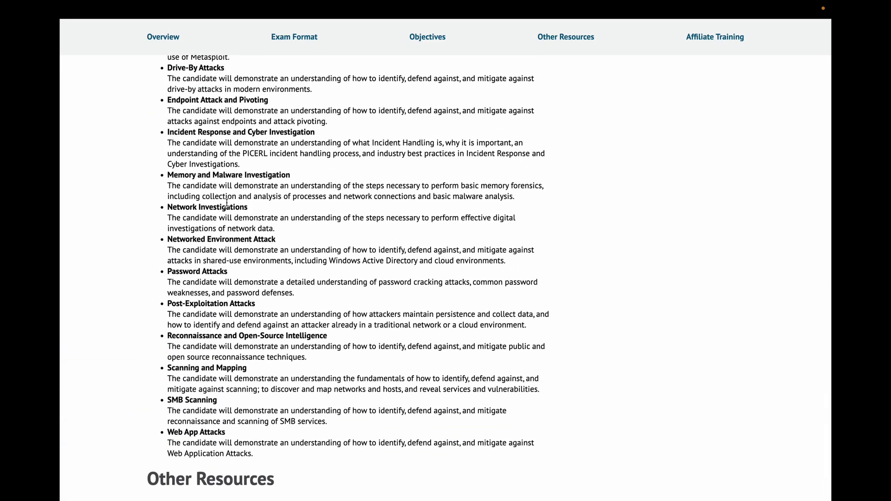
scroll(227, 203, up, 15)
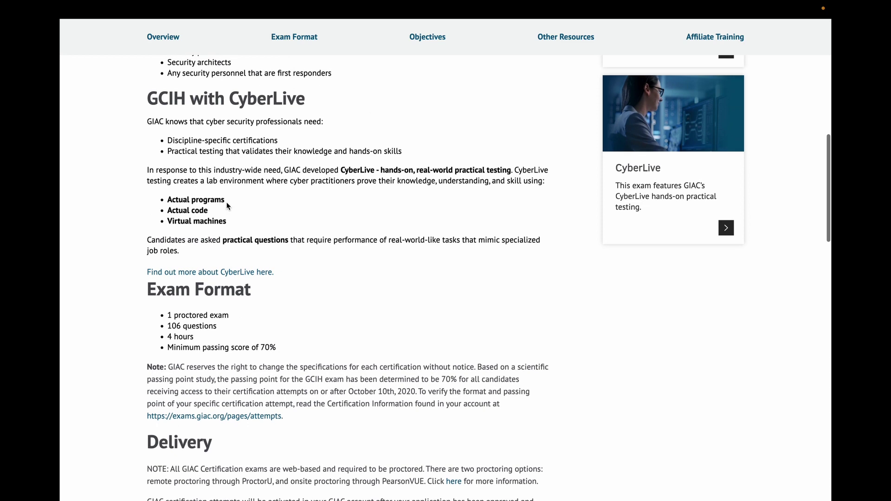
scroll(226, 205, up, 5)
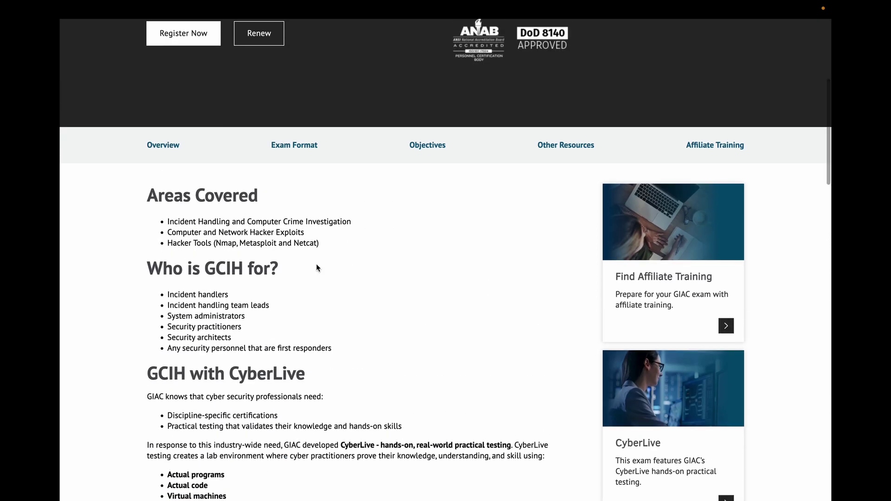
scroll(399, 276, up, 6)
scroll(403, 272, down, 6)
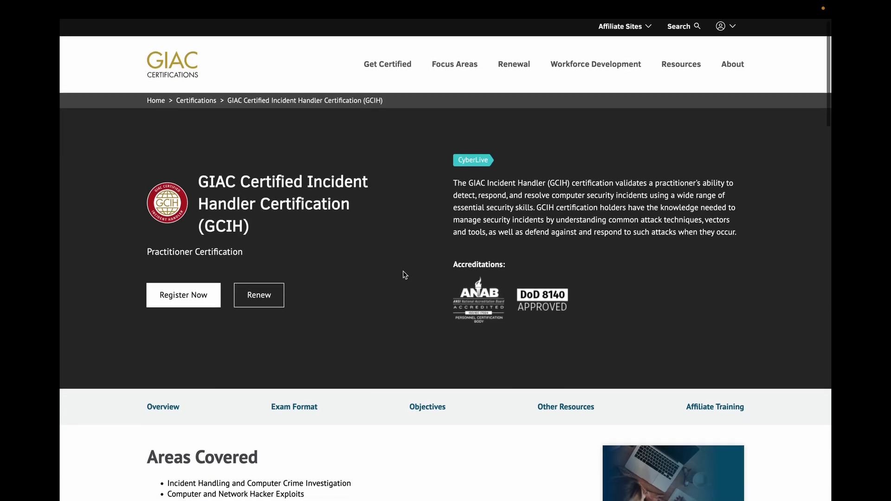
scroll(402, 274, down, 4)
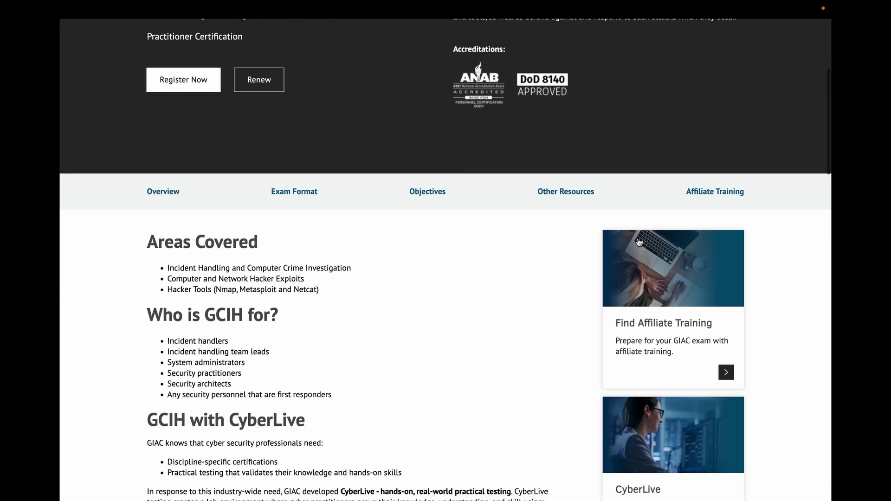
- Open the SEC504 course page from the affiliate training section via Find Training Now
click(724, 192)
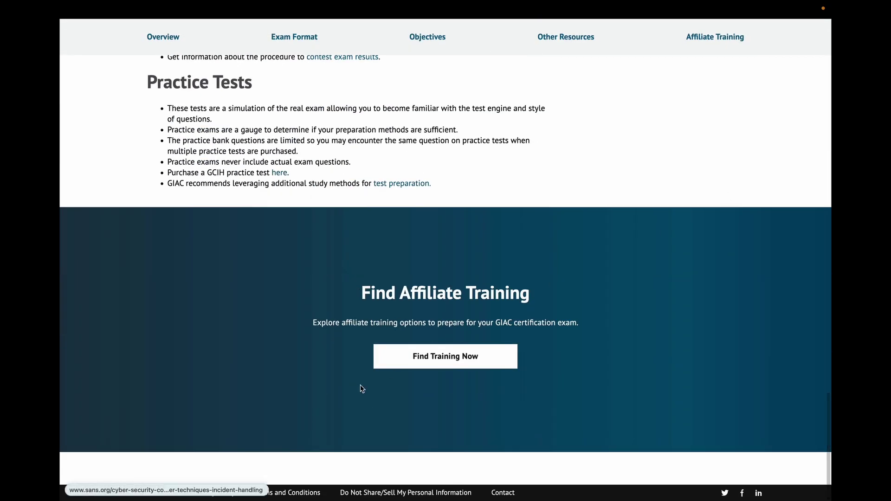
click(442, 365)
scroll(443, 365, down, 5)
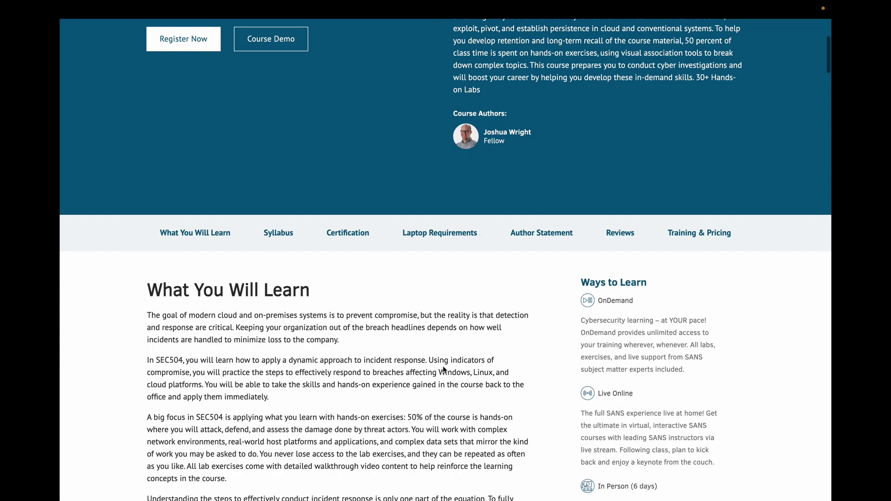
scroll(443, 369, down, 20)
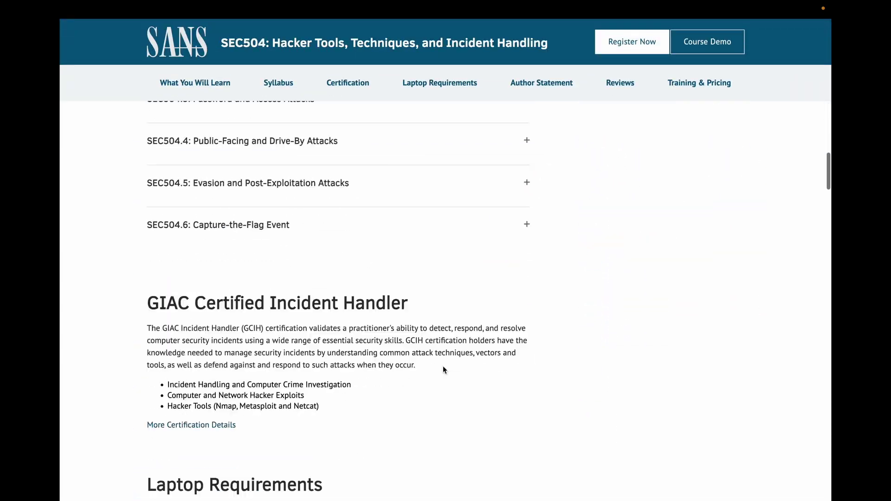
scroll(443, 365, down, 4)
scroll(443, 366, up, 10)
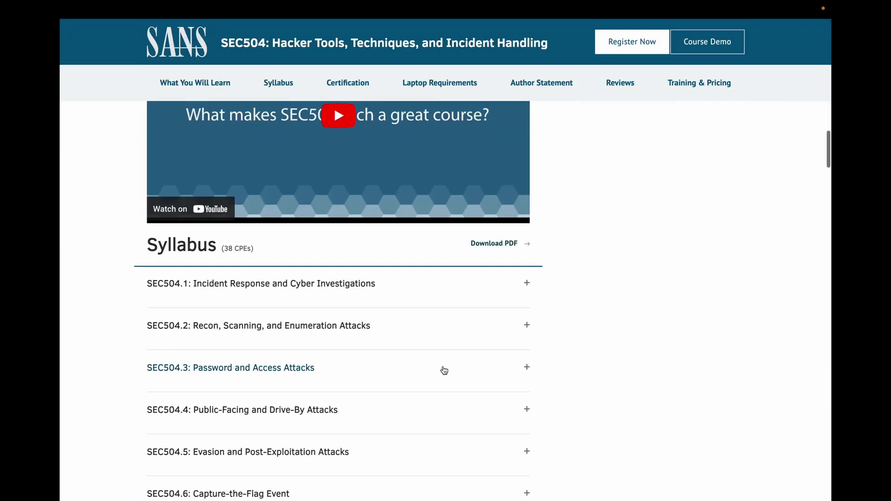
- Expand the SEC504.2, SEC504.3 and SEC504.5 syllabus day details
click(526, 327)
scroll(524, 328, down, 5)
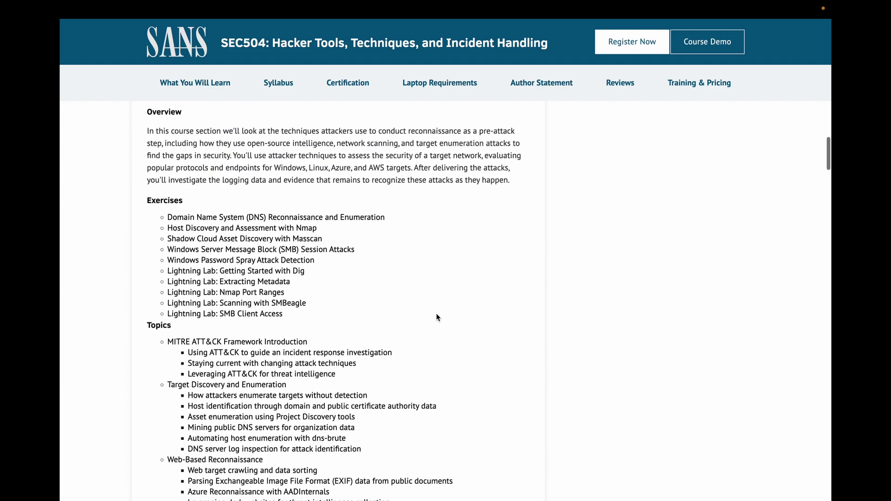
scroll(436, 318, down, 7)
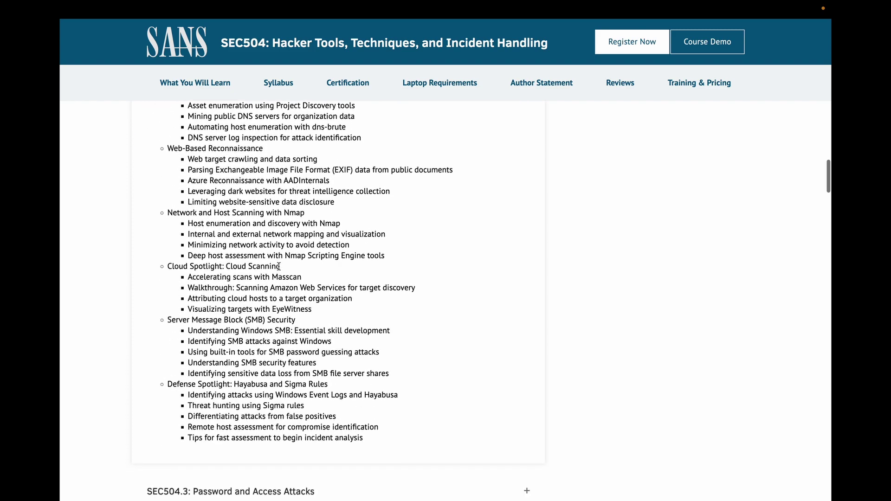
scroll(279, 266, down, 2)
click(524, 392)
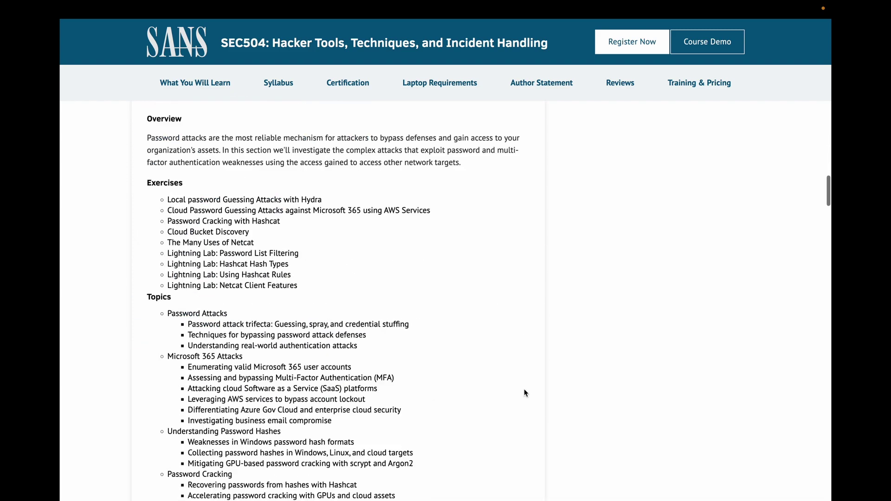
scroll(525, 393, down, 12)
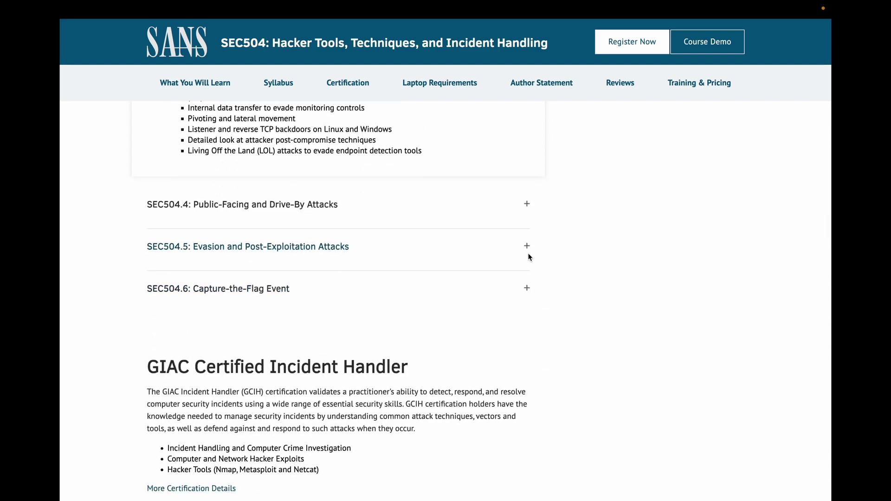
click(527, 248)
- Scroll down to the Laptop Requirements, including CPU and 16 GB RAM
scroll(528, 250, down, 10)
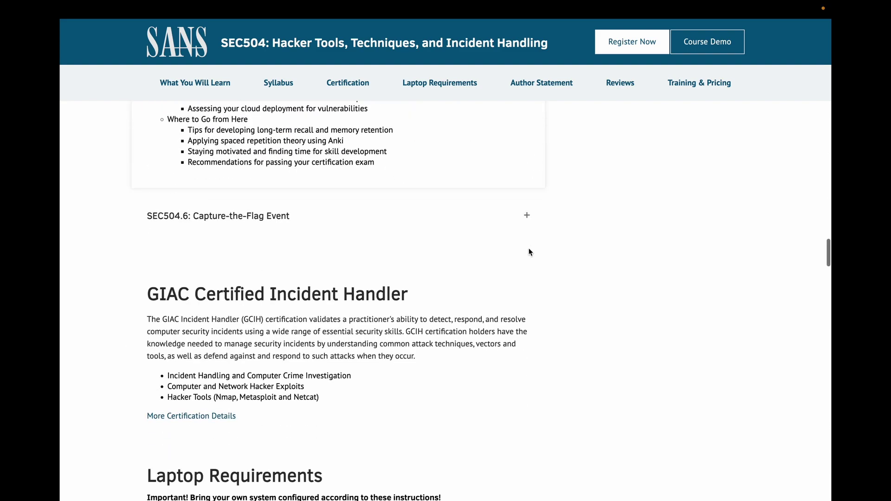
scroll(530, 252, up, 7)
scroll(530, 252, down, 10)
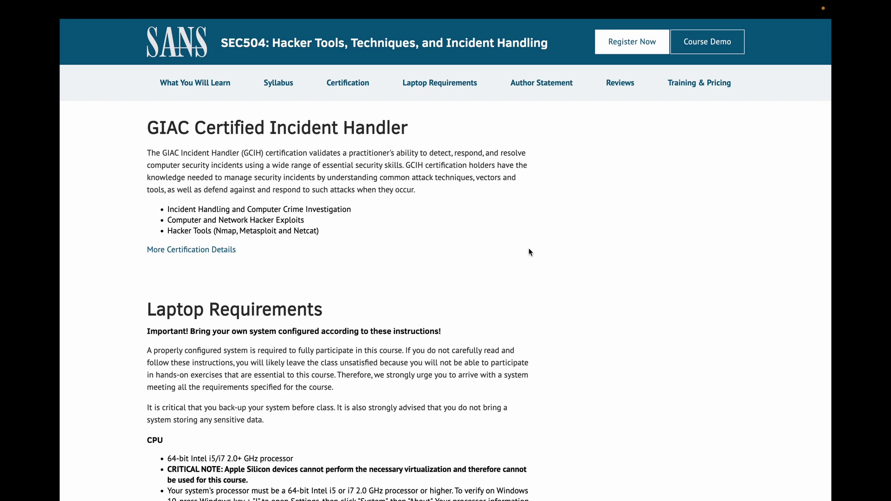
scroll(529, 252, down, 5)
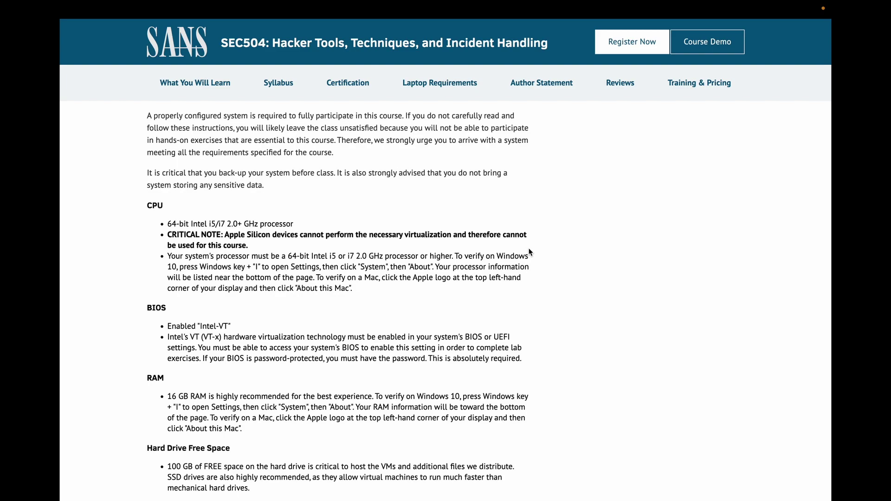
scroll(529, 252, down, 15)
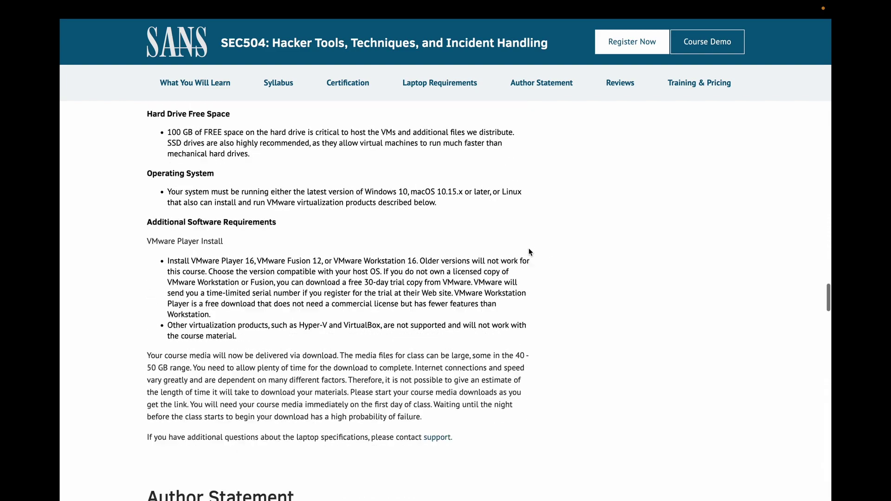
scroll(529, 251, up, 10)
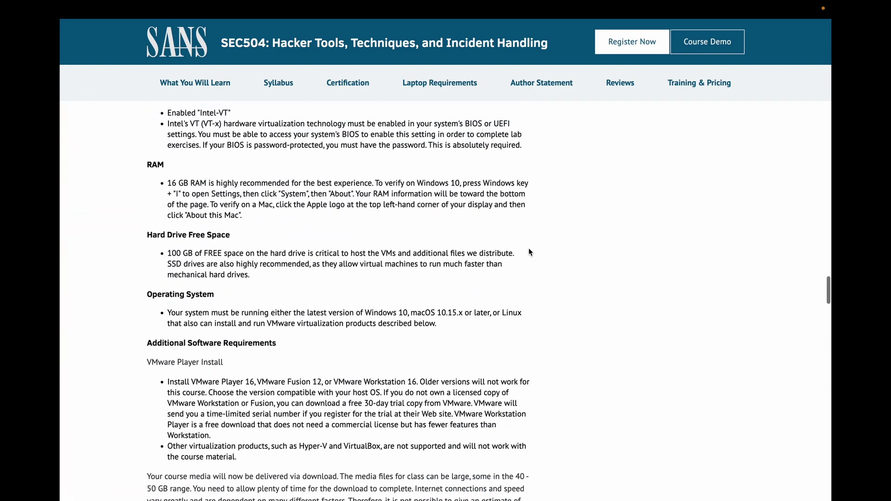
scroll(371, 219, up, 3)
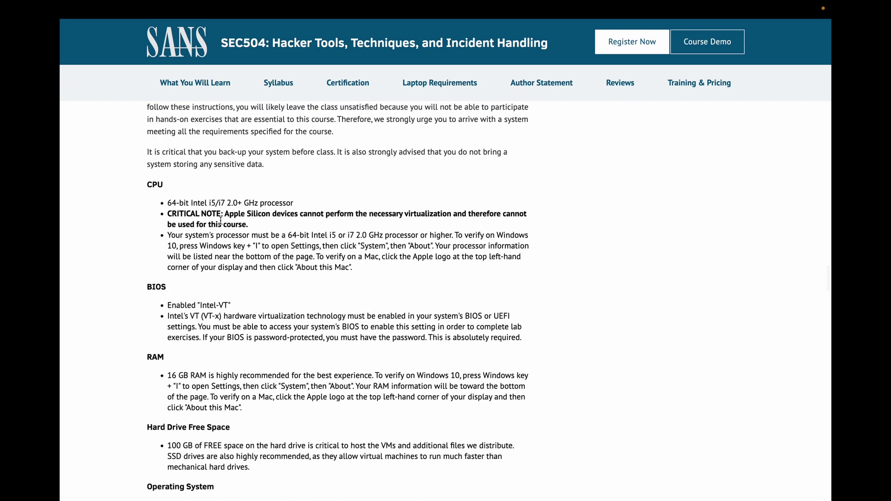
drag(225, 214, 280, 225)
mouse_move(86, 32)
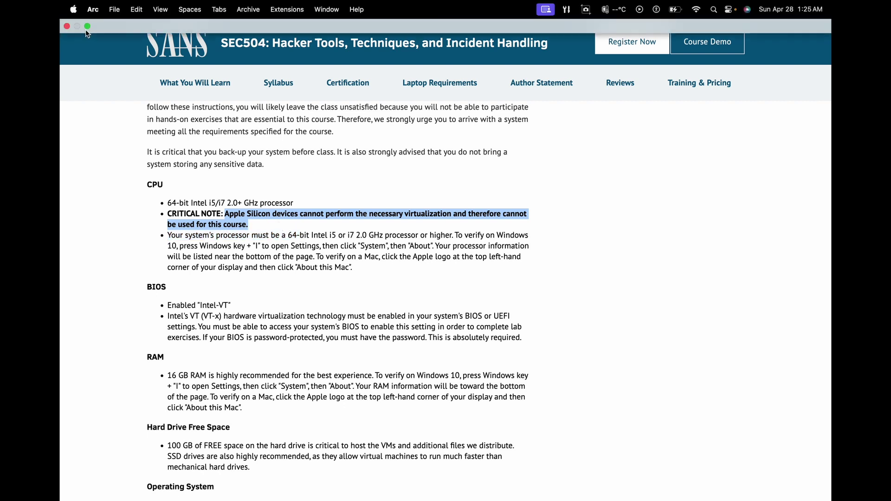
click(73, 10)
click(92, 24)
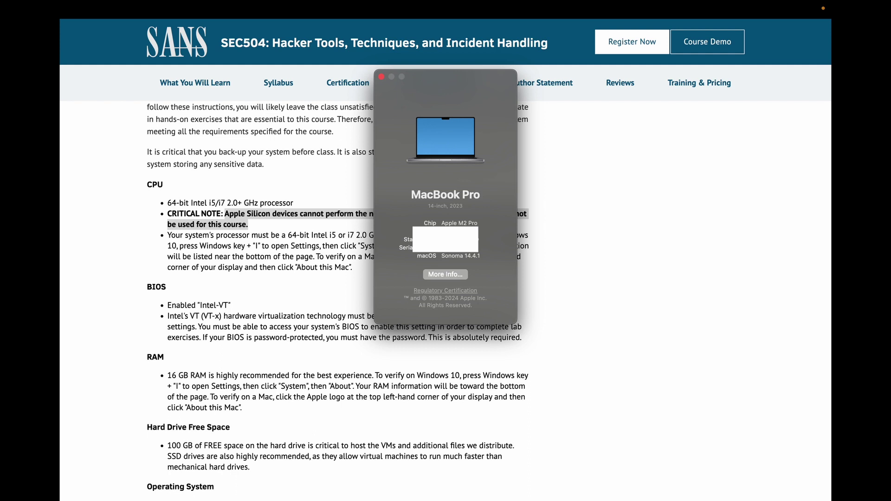
click(381, 77)
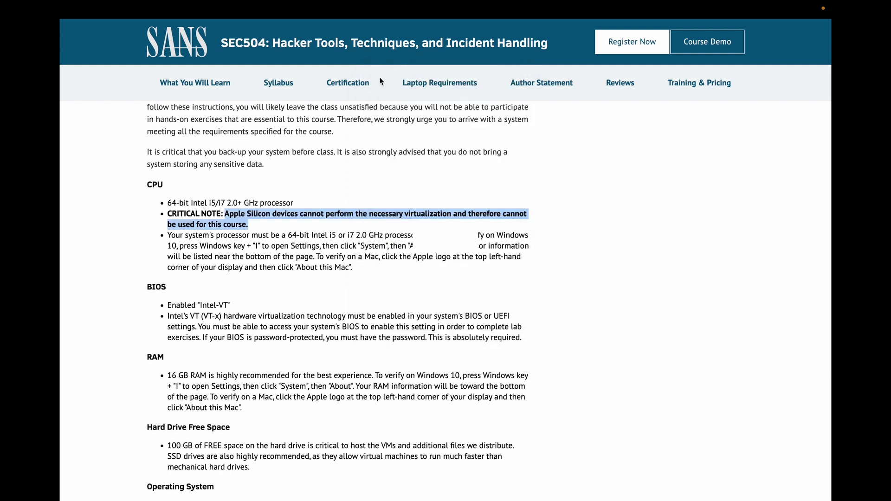
click(347, 238)
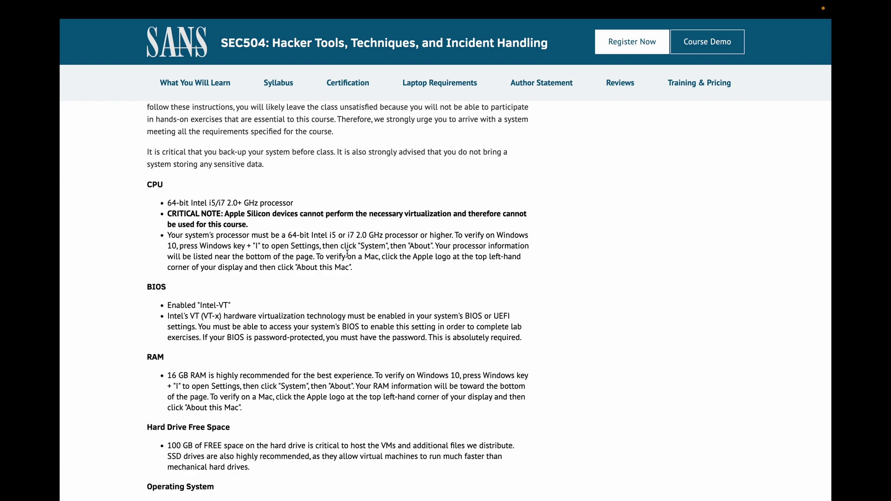
scroll(346, 254, down, 3)
scroll(347, 253, up, 2)
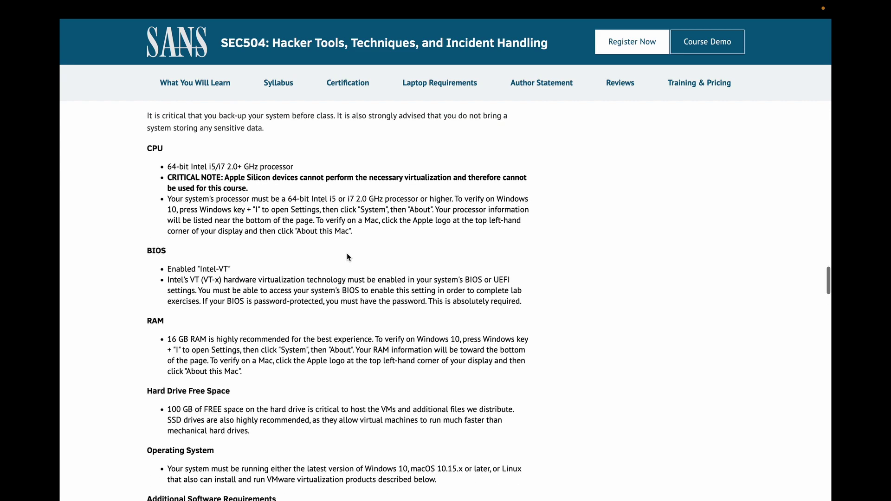
scroll(347, 253, down, 15)
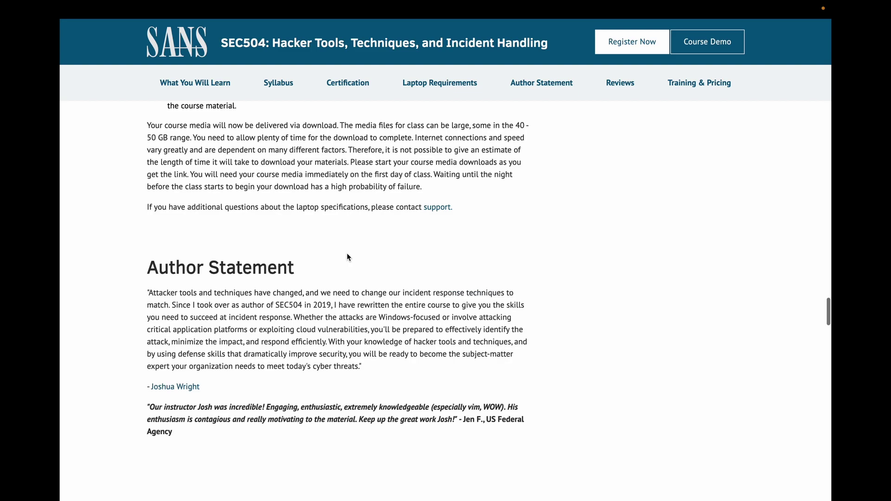
scroll(347, 254, up, 20)
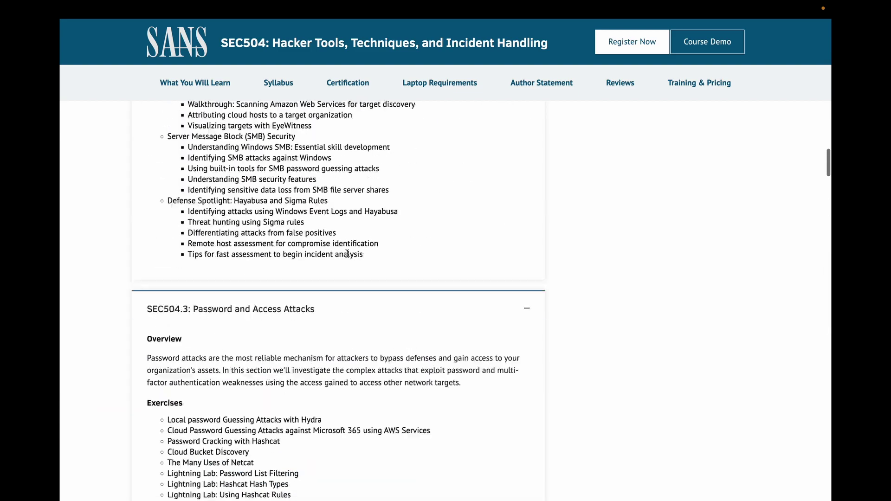
scroll(346, 254, up, 15)
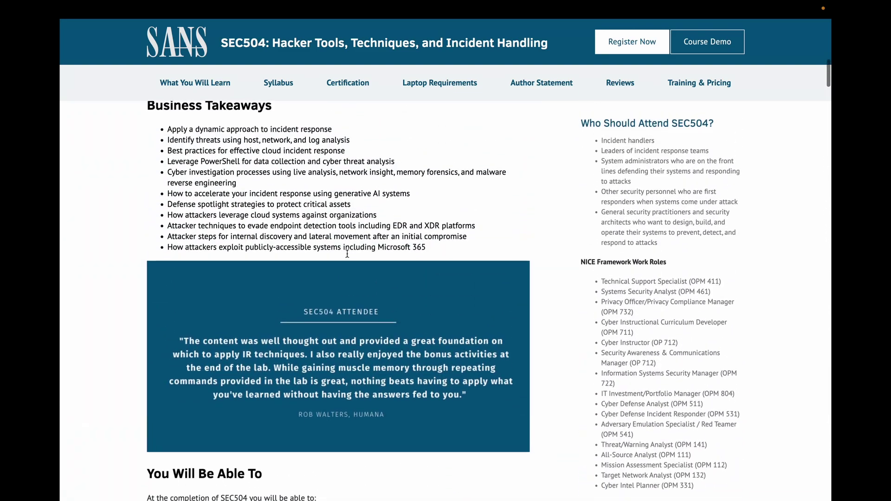
- Open the GIAC CyberLive information page with its demo video
scroll(347, 253, up, 10)
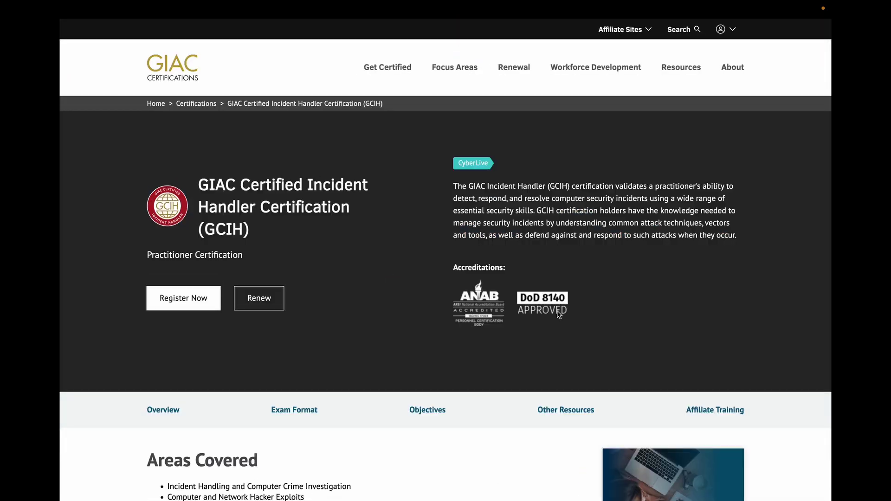
scroll(556, 310, down, 9)
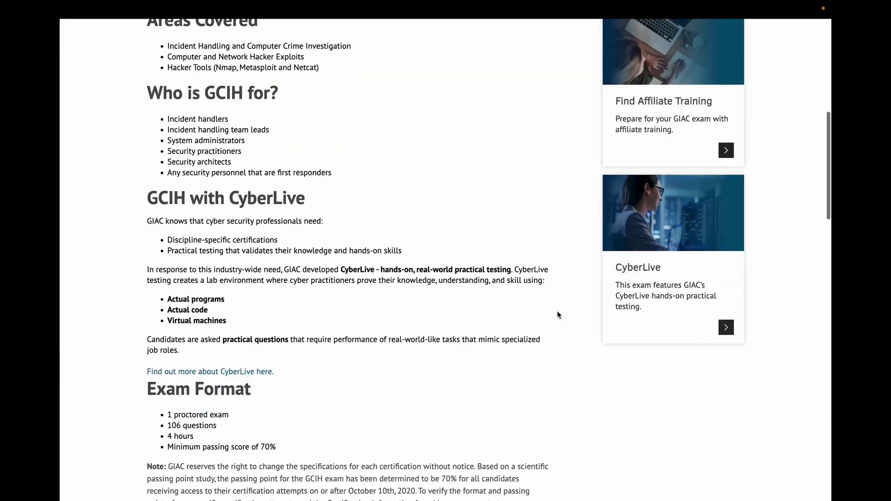
click(726, 328)
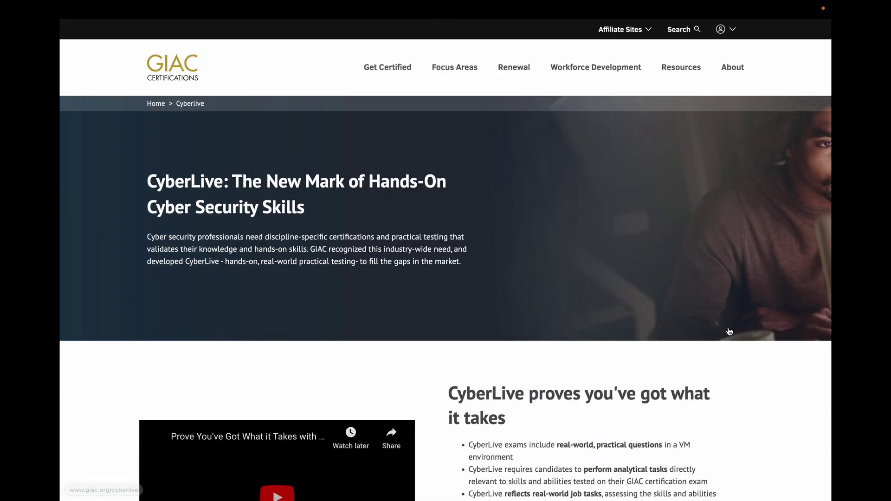
scroll(570, 292, down, 3)
scroll(570, 291, down, 2)
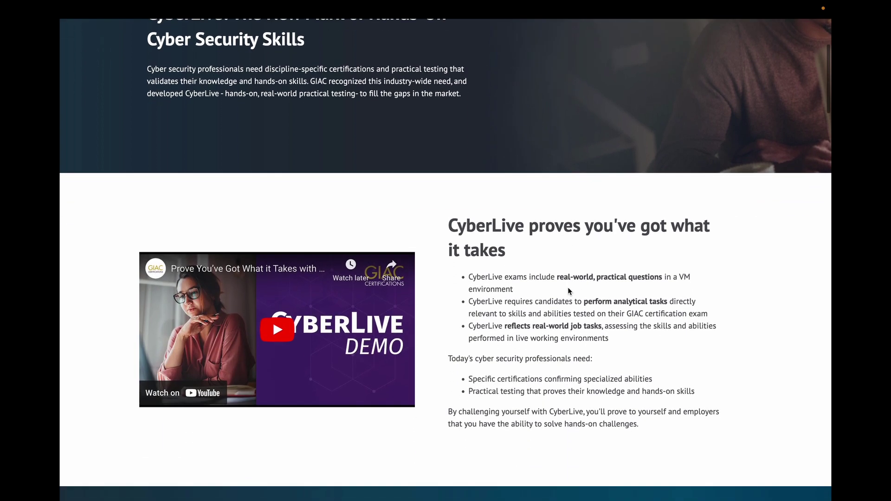
scroll(570, 292, up, 2)
scroll(569, 292, up, 1)
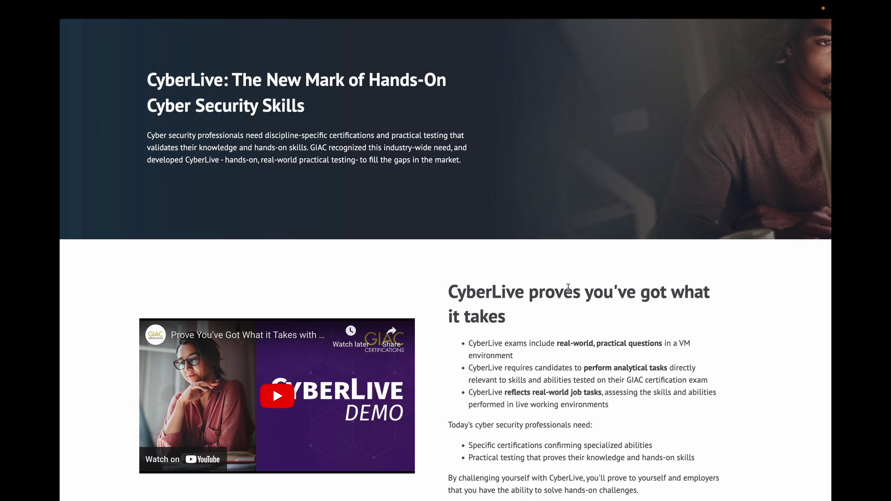
- Read through the CyberLive cards, certifications and testimonials, then return toward the top
scroll(567, 288, down, 2)
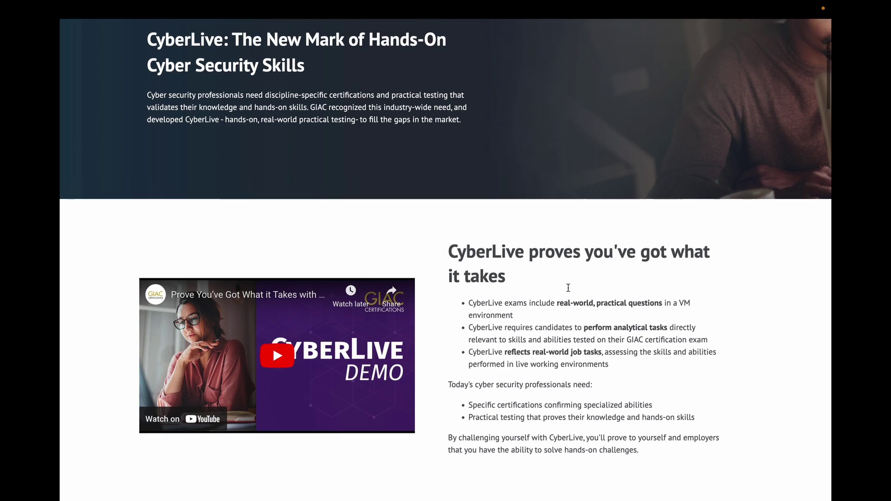
scroll(568, 288, down, 1)
scroll(569, 291, down, 2)
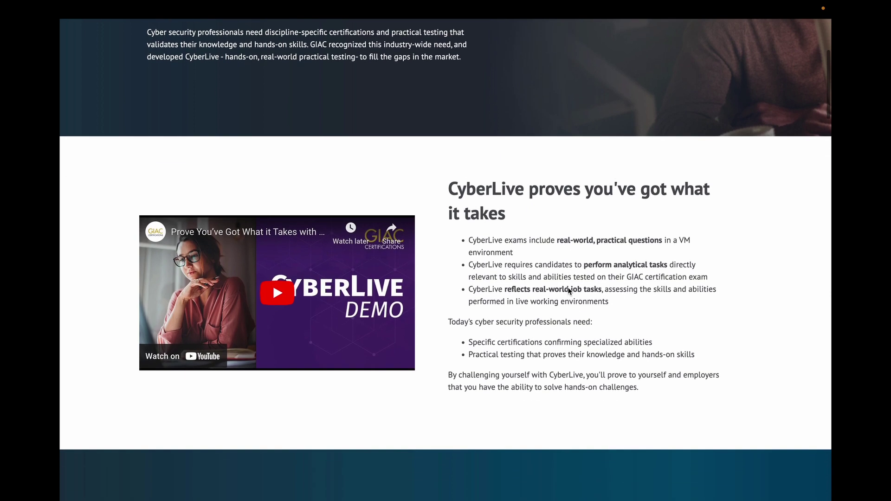
scroll(569, 290, down, 1)
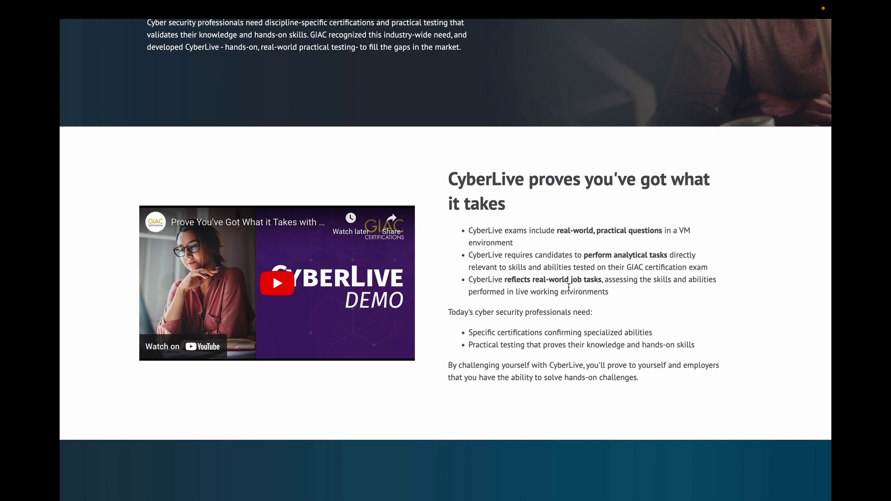
scroll(569, 289, down, 6)
scroll(569, 290, up, 3)
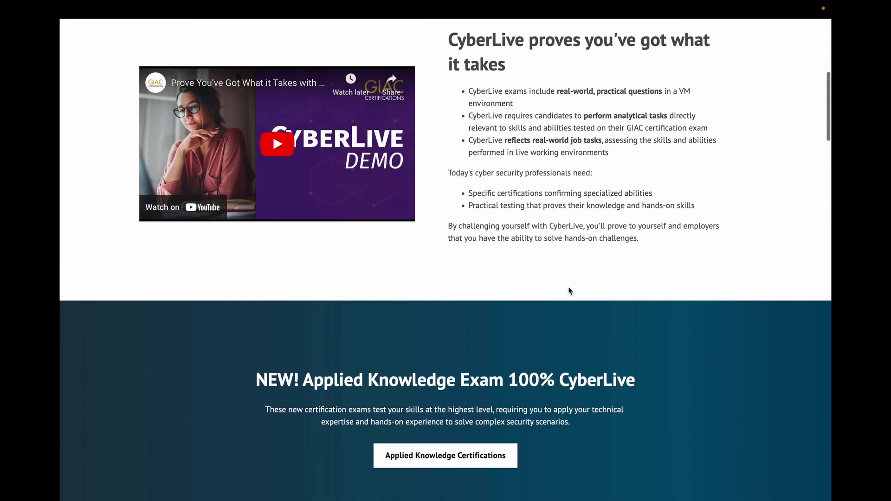
scroll(570, 291, down, 6)
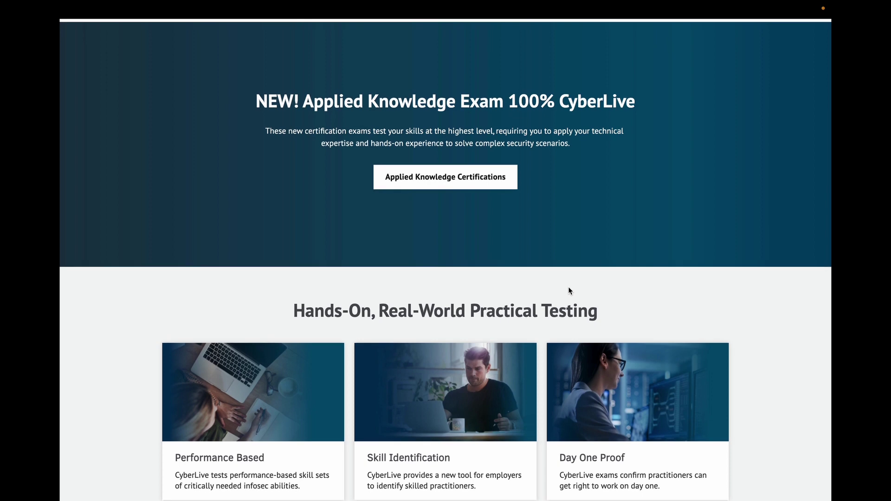
scroll(569, 291, down, 8)
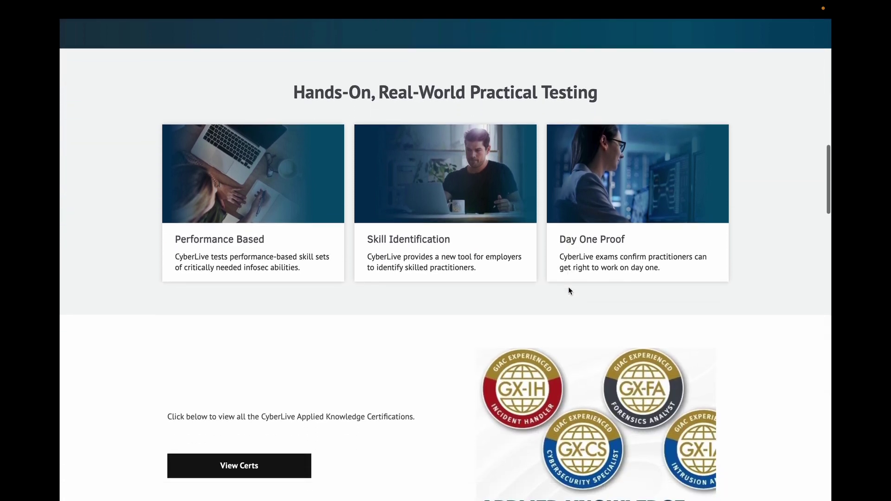
scroll(569, 290, down, 8)
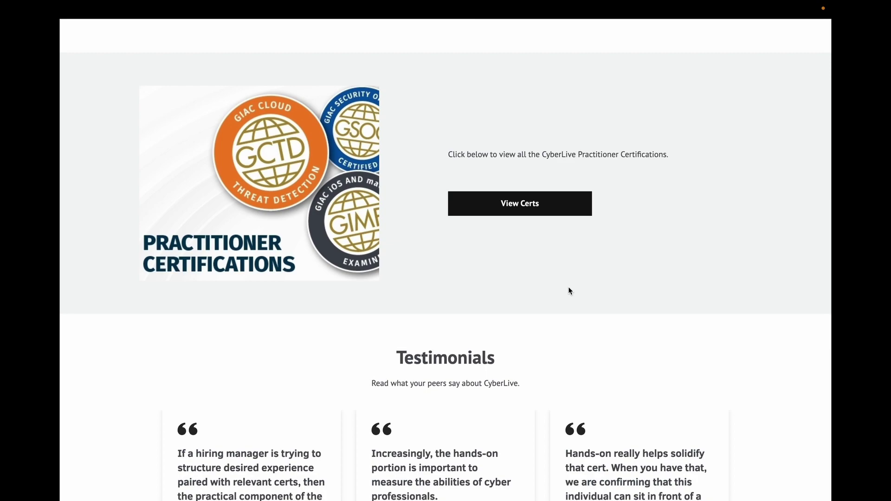
scroll(570, 291, down, 13)
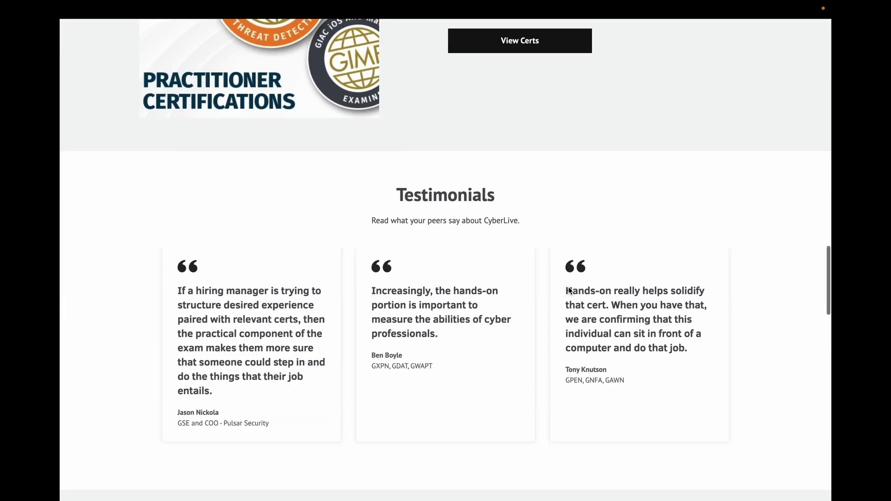
scroll(570, 291, up, 20)
scroll(570, 291, up, 8)
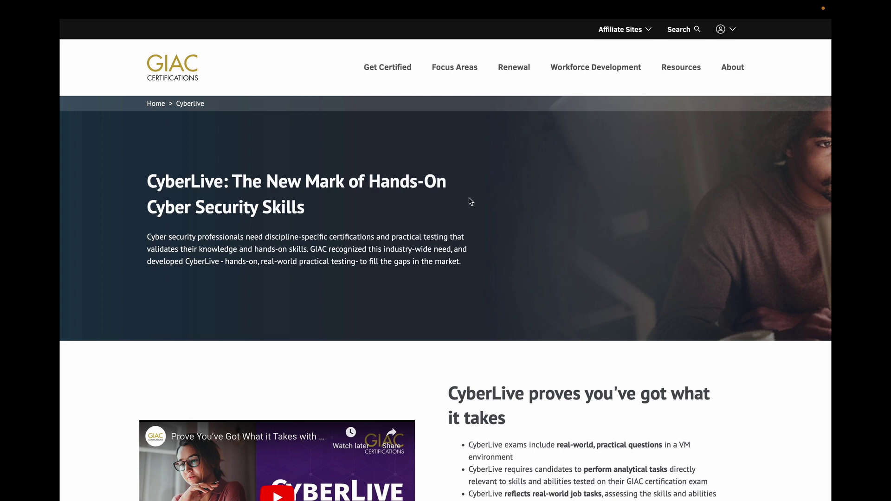
- Go back to the GCIH page and highlight its Exam Format: 106 questions, 4 hours, 70% passing
scroll(471, 201, left, 5)
scroll(378, 230, down, 4)
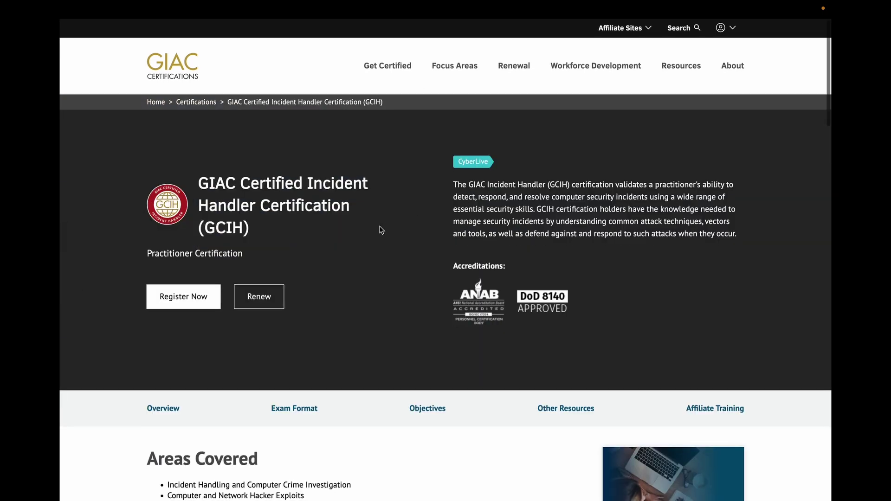
scroll(380, 229, down, 10)
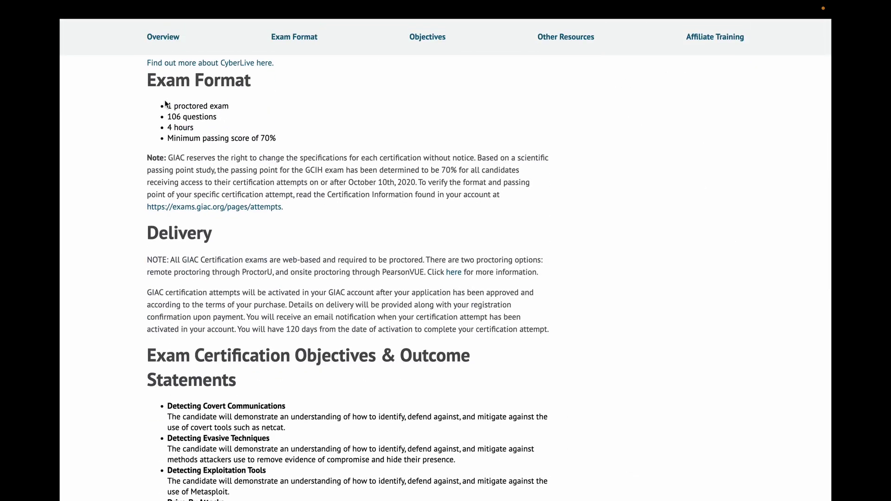
drag(168, 106, 232, 107)
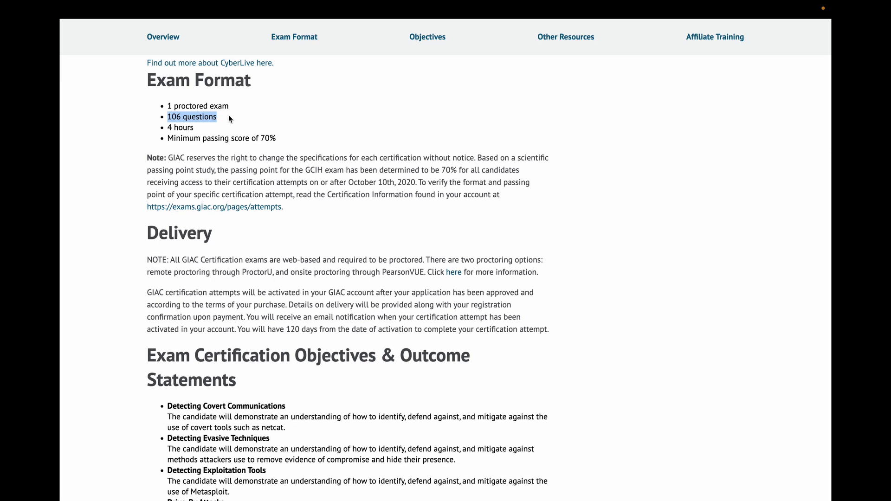
click(188, 132)
mouse_move(195, 129)
mouse_down()
mouse_move(151, 130)
mouse_move(200, 131)
mouse_up()
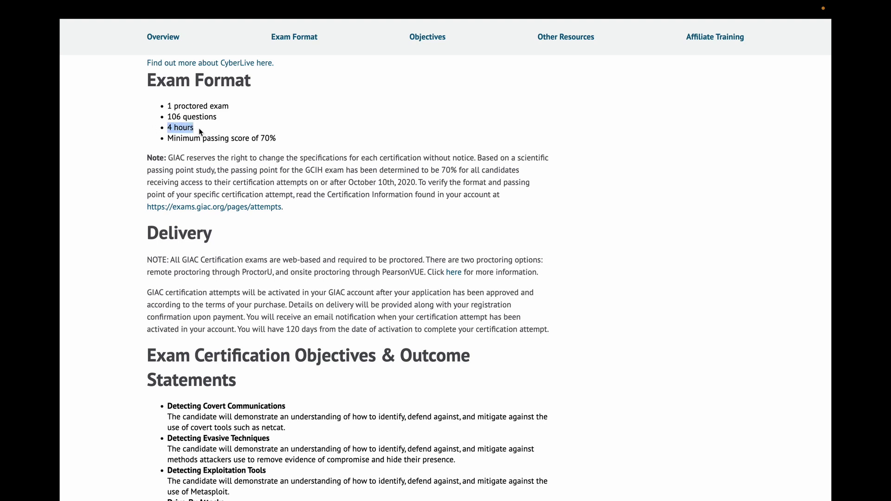
click(199, 129)
- Flip between the SEC504 course, SANS Login and Credly badge tabs, ending on SEC504
mouse_move(70, 166)
click(113, 239)
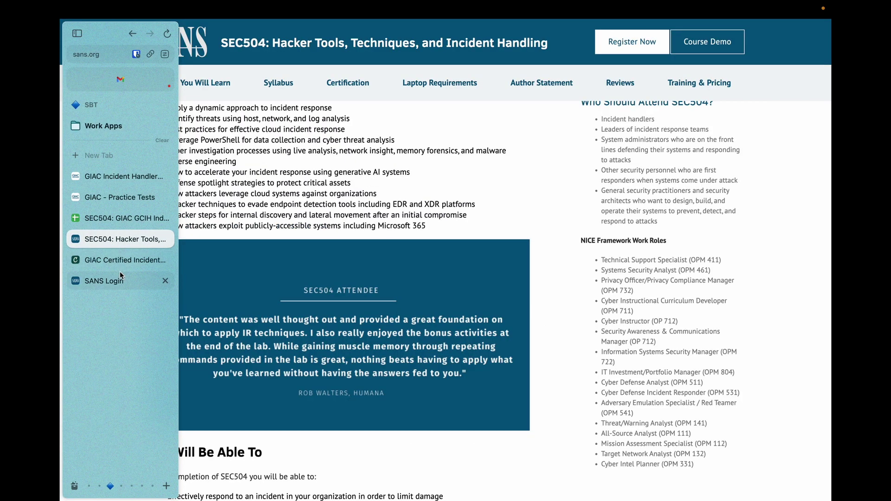
click(119, 279)
click(121, 259)
click(118, 280)
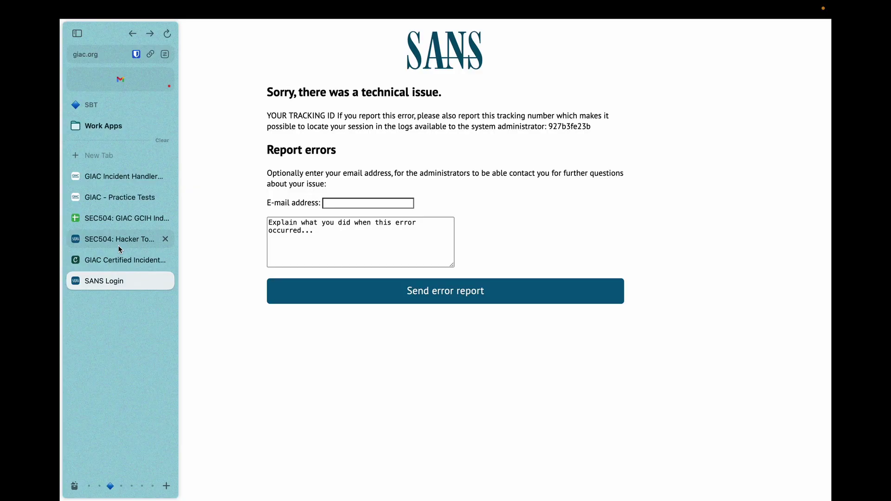
click(118, 240)
scroll(112, 232, left, 5)
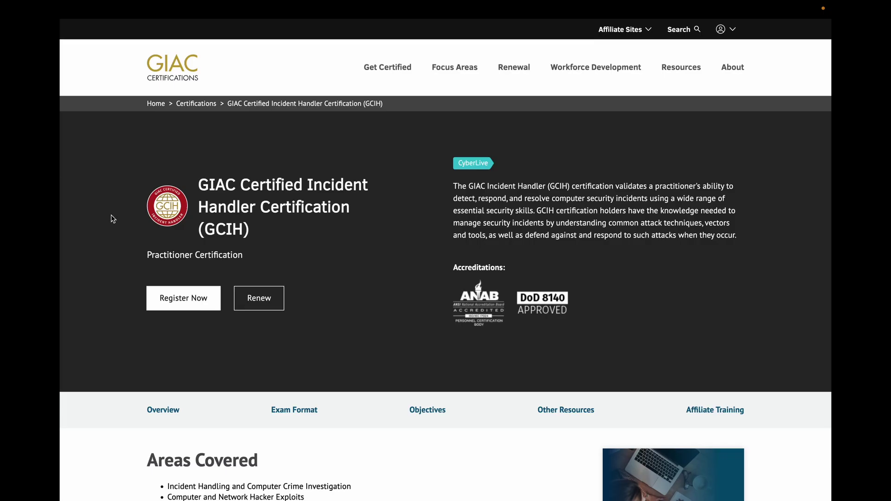
- View the GIAC certification history tab, then switch to the GCIH certification page tab
mouse_move(63, 213)
click(119, 176)
click(115, 196)
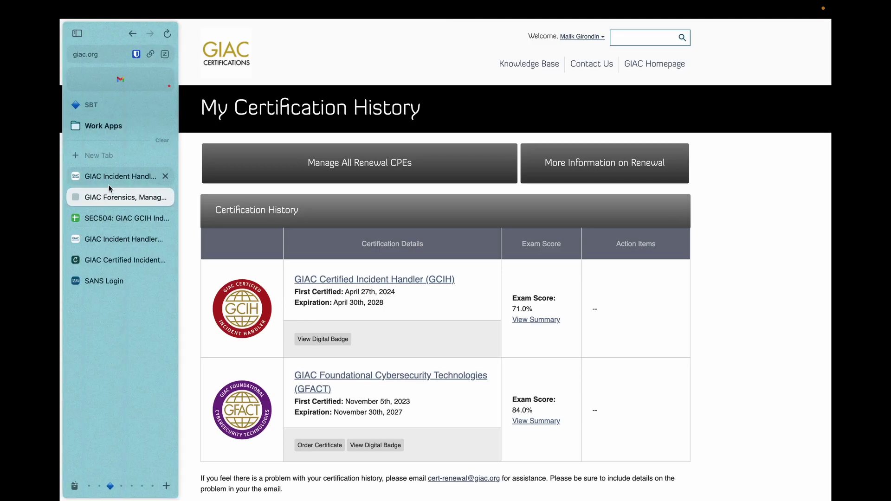
click(112, 179)
scroll(366, 178, down, 15)
- Scroll the GCIH page's objectives down to Other Resources and Practice Tests
scroll(366, 178, up, 17)
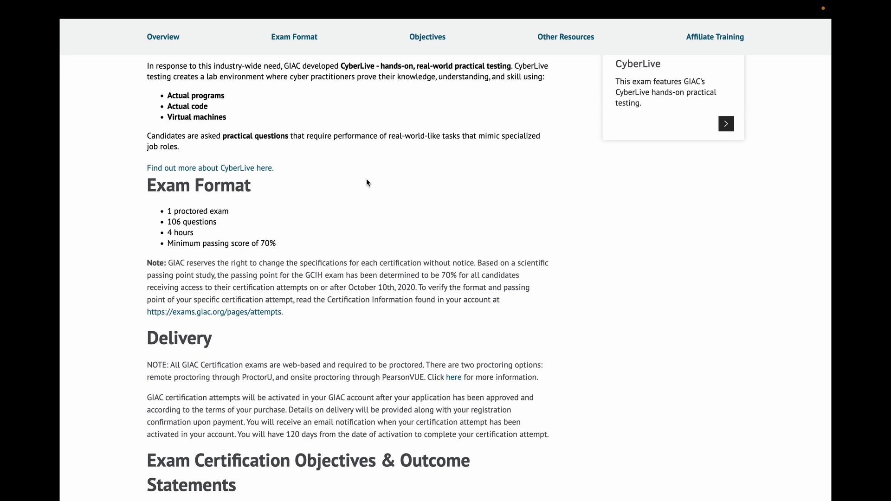
scroll(367, 181, up, 4)
scroll(367, 181, down, 5)
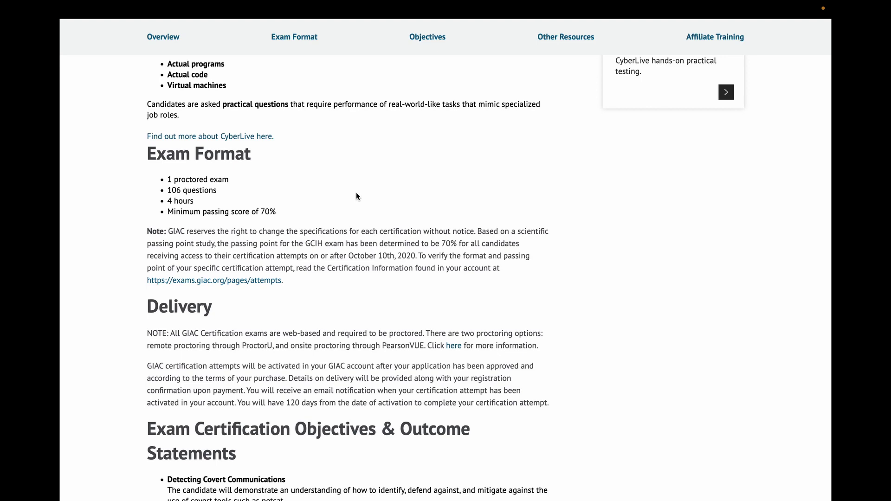
scroll(209, 218, down, 7)
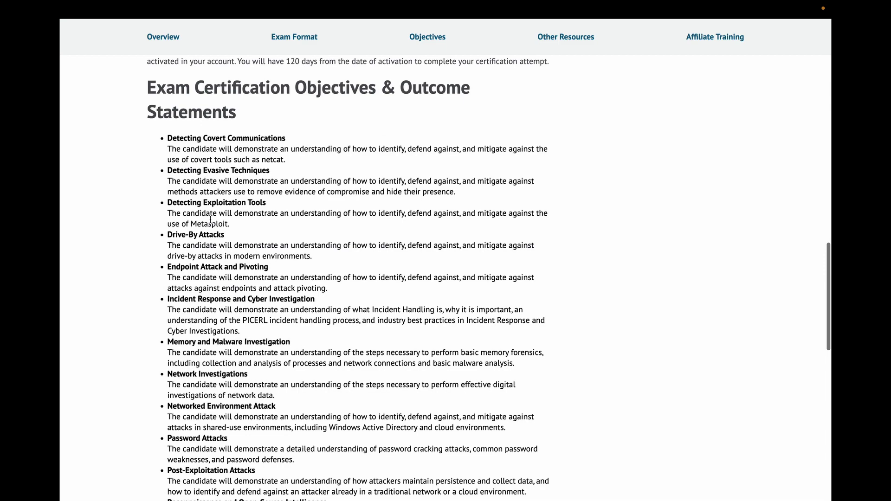
scroll(210, 219, down, 9)
- Switch to the SEC504 GIAC GCIH Index (CyberLive) spreadsheet and view its Index Raw sheet
mouse_move(84, 230)
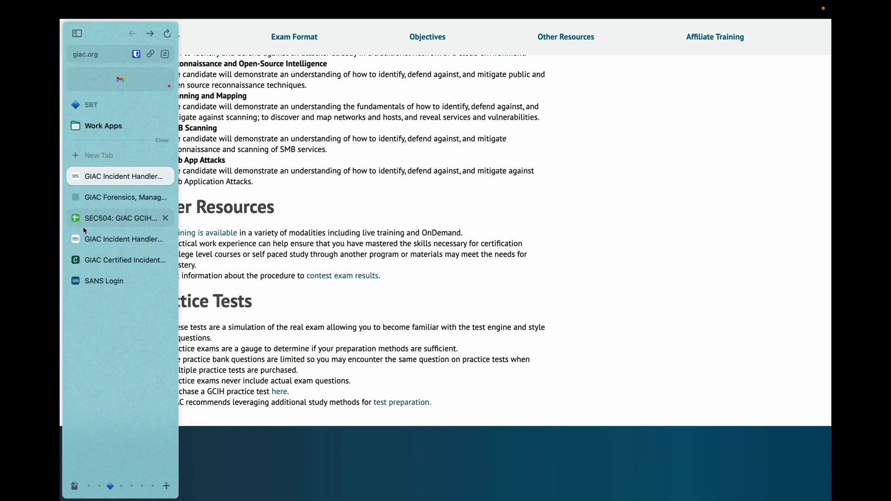
click(115, 218)
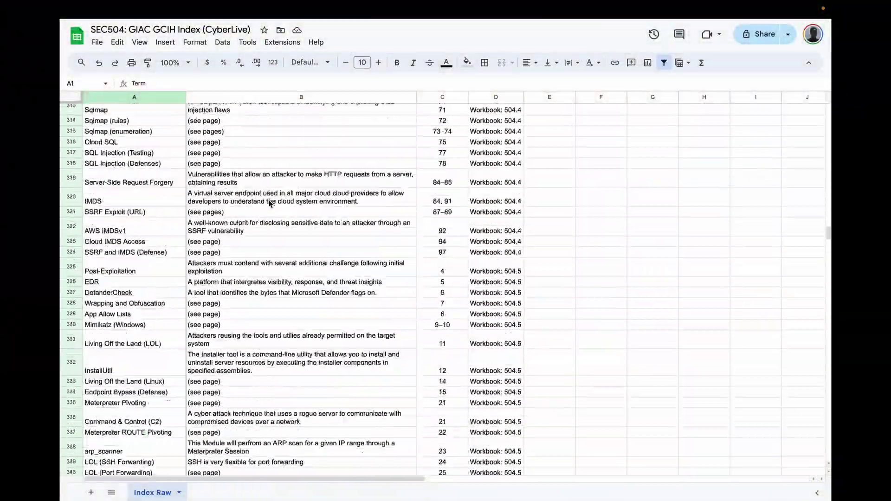
scroll(269, 199, up, 20)
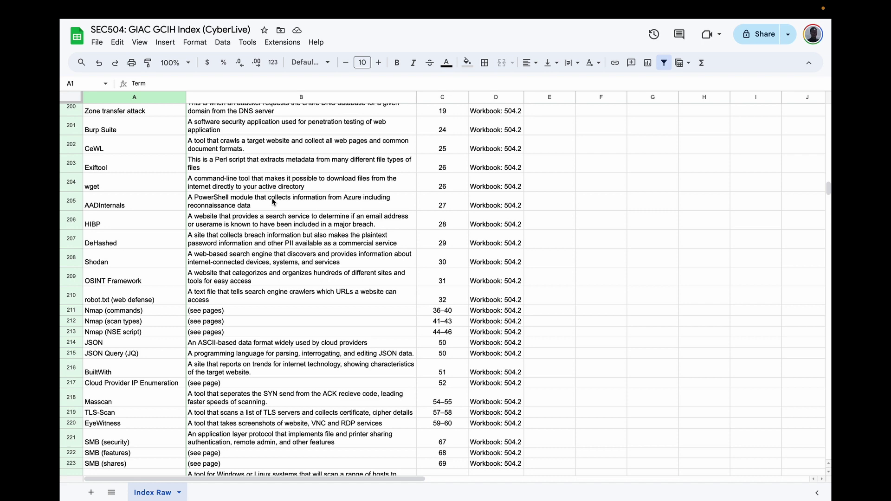
- Cycle through the certification history, Credly, SANS Login and GCIH tabs, ending on SANS Login
mouse_move(66, 186)
click(126, 196)
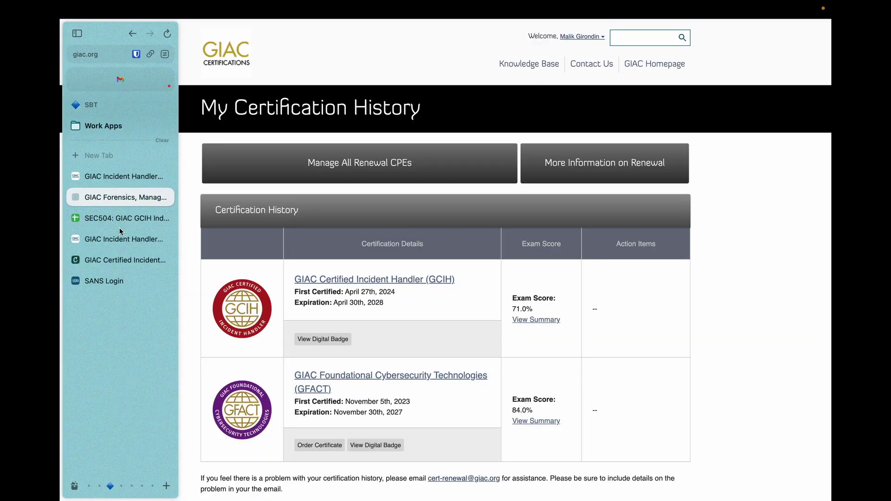
click(118, 262)
click(119, 280)
click(123, 176)
click(121, 198)
scroll(275, 244, left, 3)
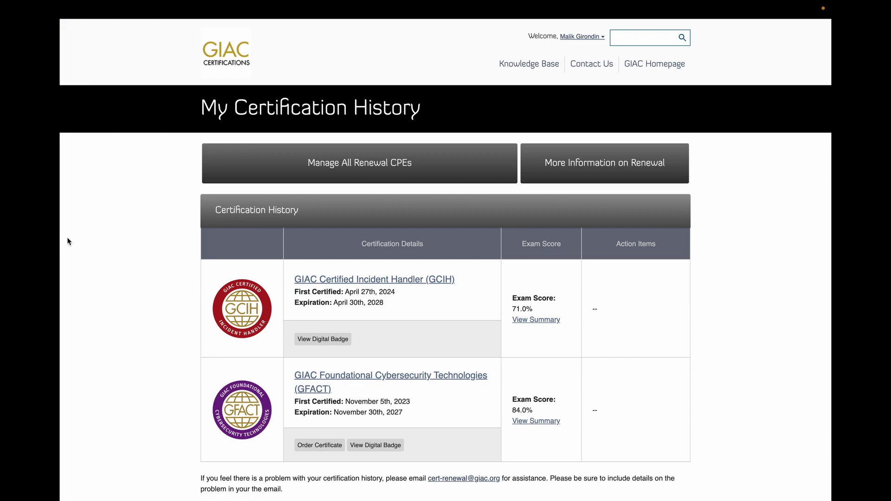
mouse_move(102, 262)
click(107, 280)
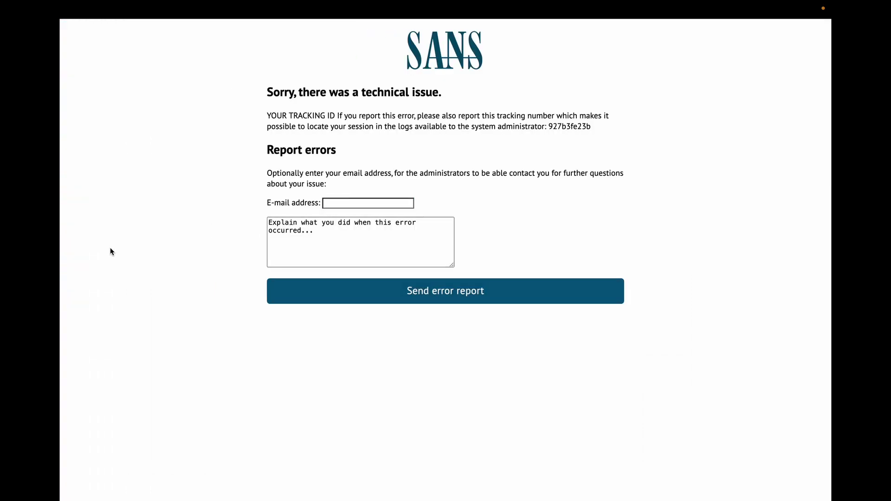
- Load the SANS site in a new tab and open its Account Dashboard from the account menu
mouse_move(63, 218)
click(127, 156)
text(sna)
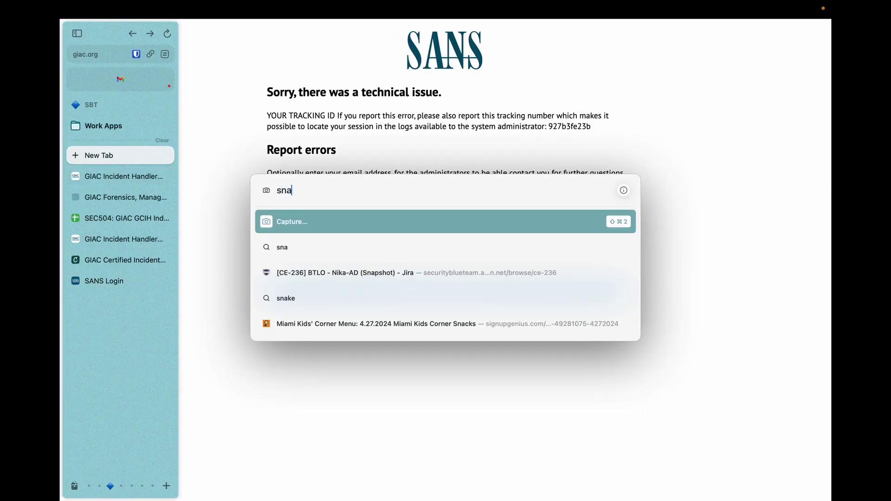
key(BackSpace)
key(BackSpace)
text(ans)
key(Return)
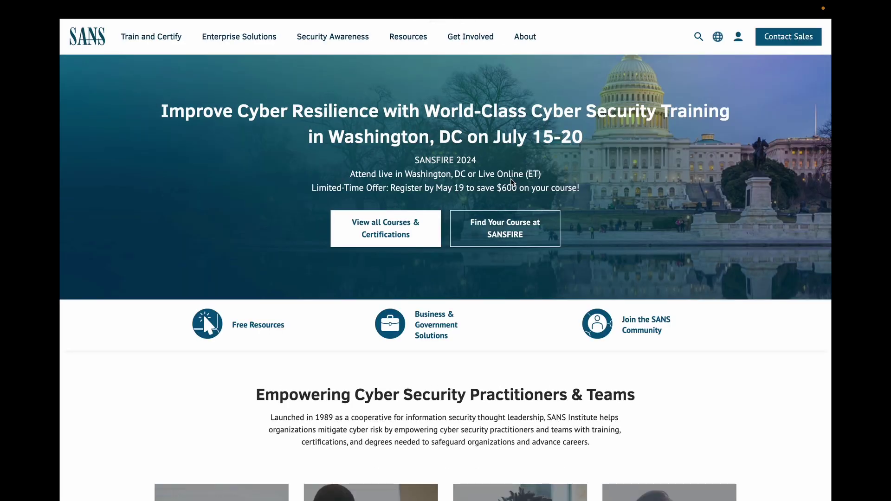
mouse_move(737, 42)
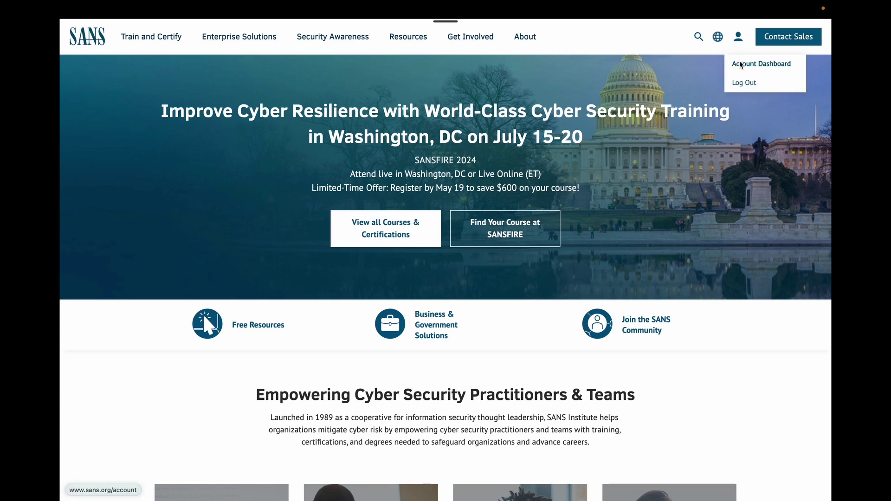
click(742, 65)
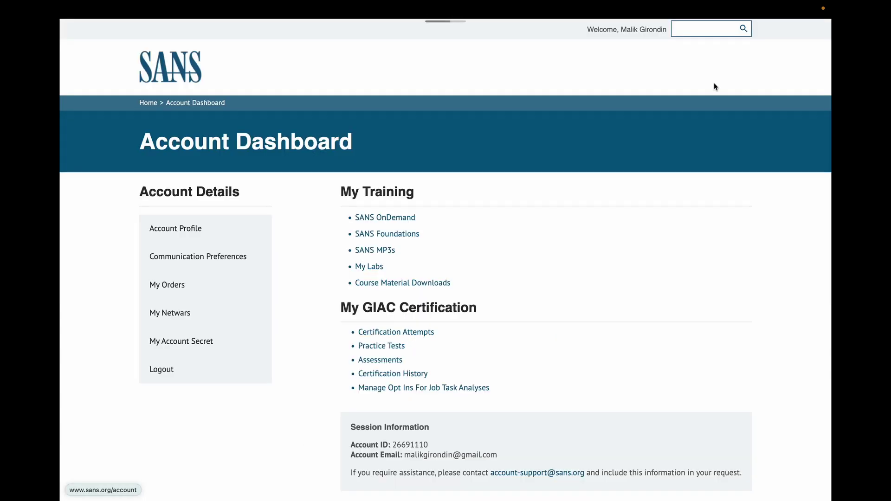
- Open Practice Tests under My GIAC Certification to see the available GCIH practice test
click(391, 346)
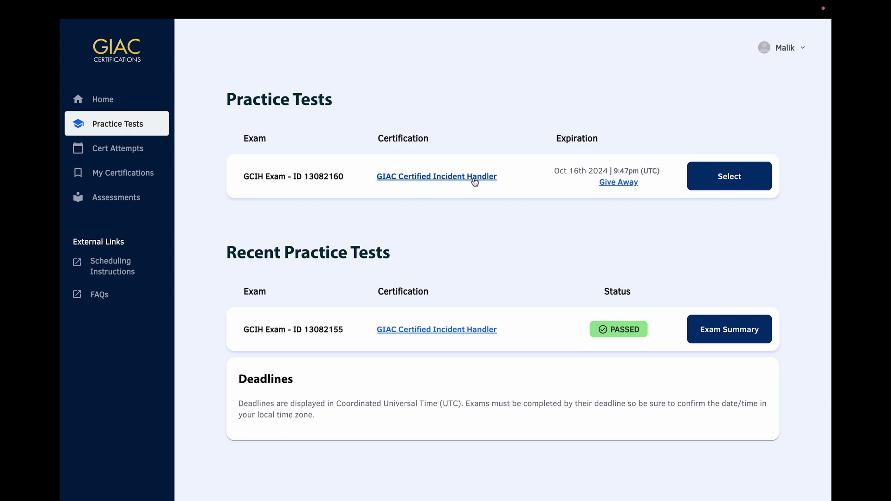
mouse_move(62, 198)
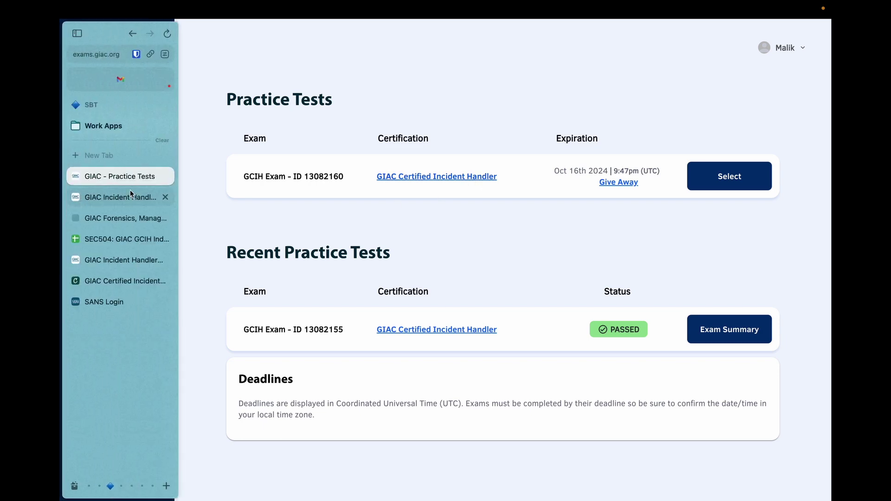
click(122, 234)
scroll(407, 148, down, 20)
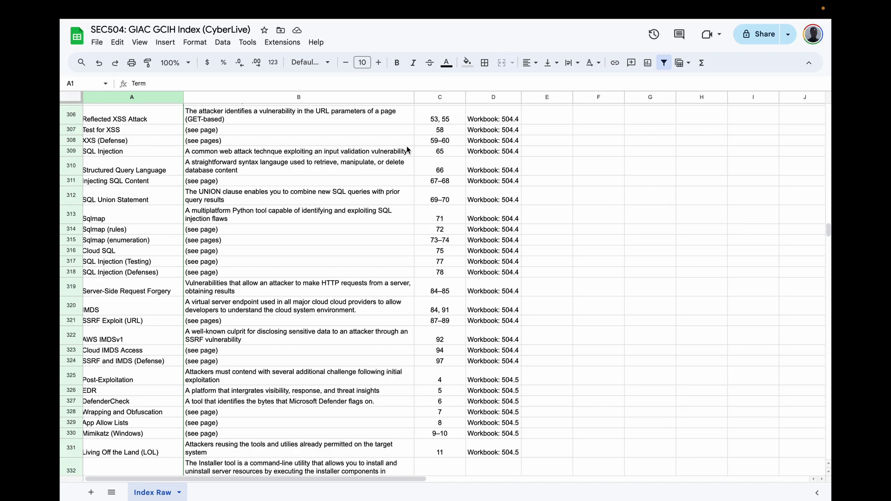
scroll(407, 149, down, 20)
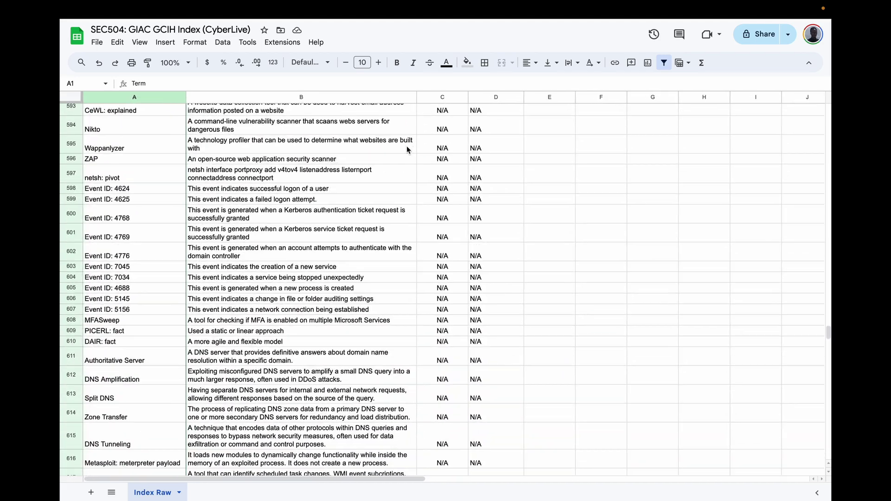
scroll(407, 149, up, 2)
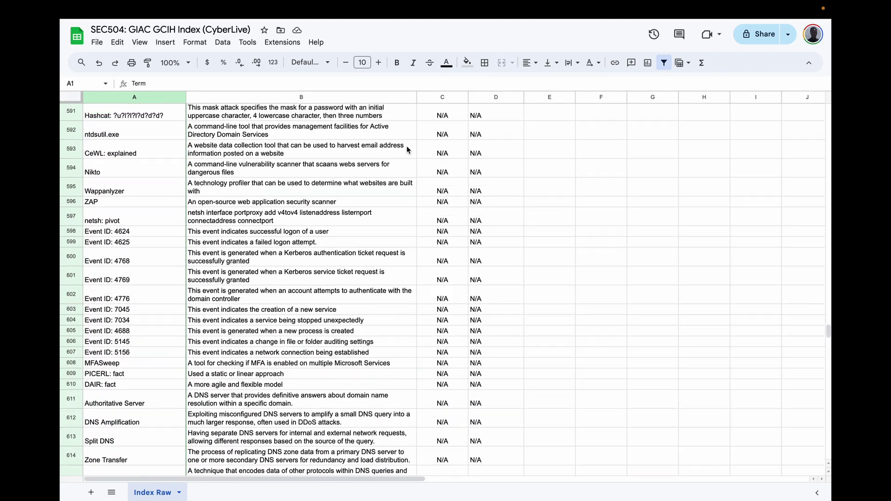
scroll(406, 145, up, 1)
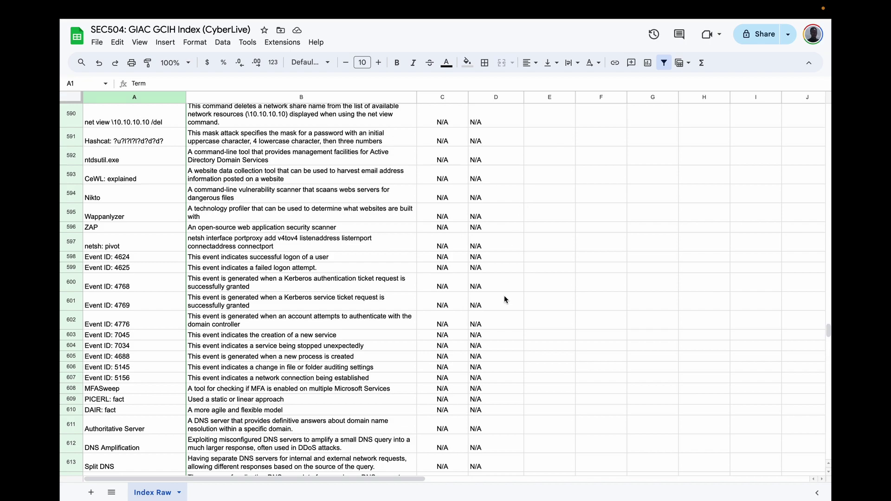
scroll(504, 295, up, 10)
scroll(504, 296, down, 7)
scroll(504, 295, up, 1)
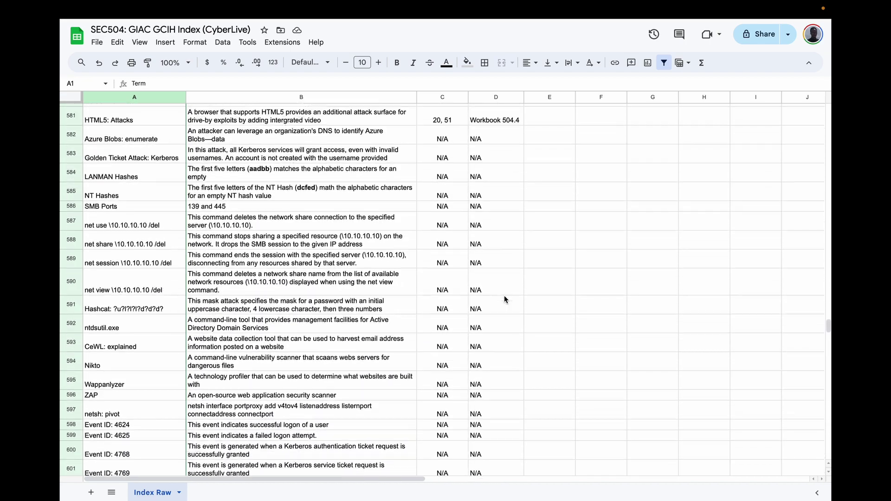
scroll(504, 295, up, 3)
scroll(504, 296, down, 6)
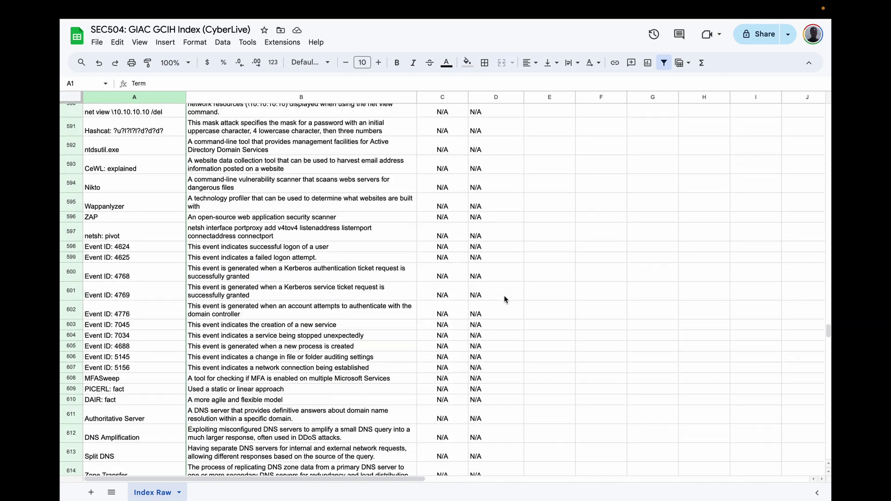
scroll(504, 295, down, 10)
scroll(504, 295, up, 7)
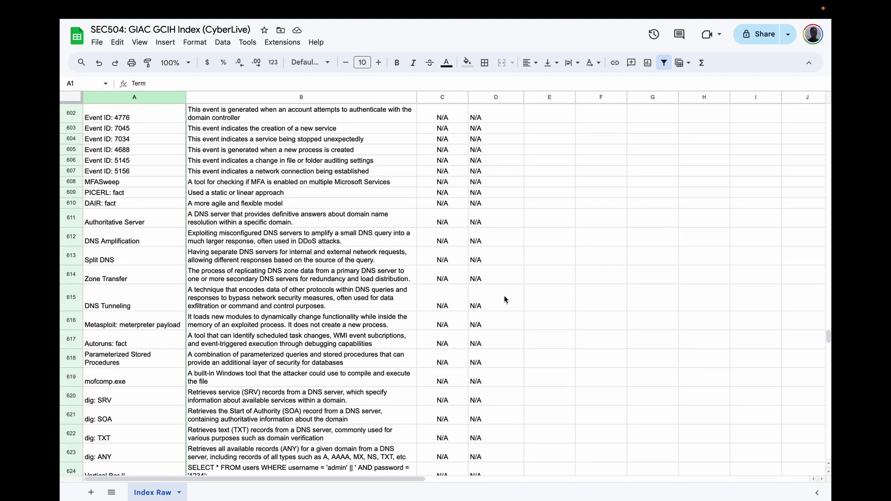
scroll(504, 295, up, 15)
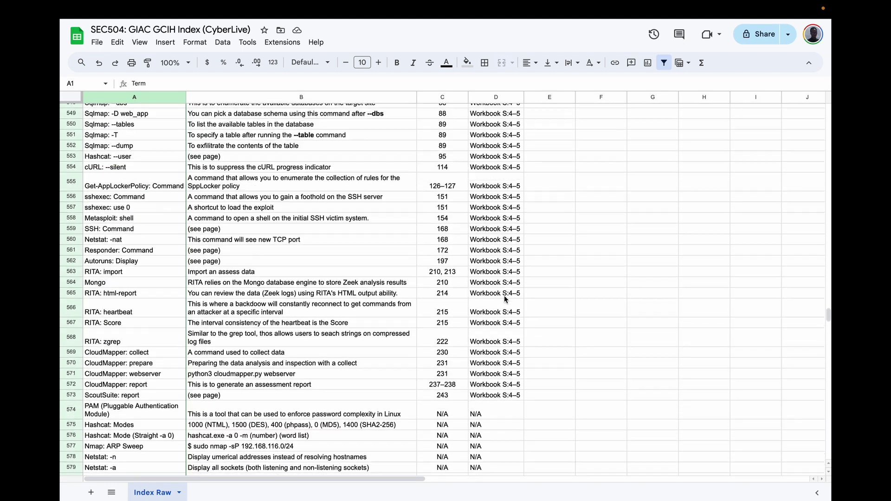
scroll(505, 299, up, 2)
scroll(505, 299, down, 6)
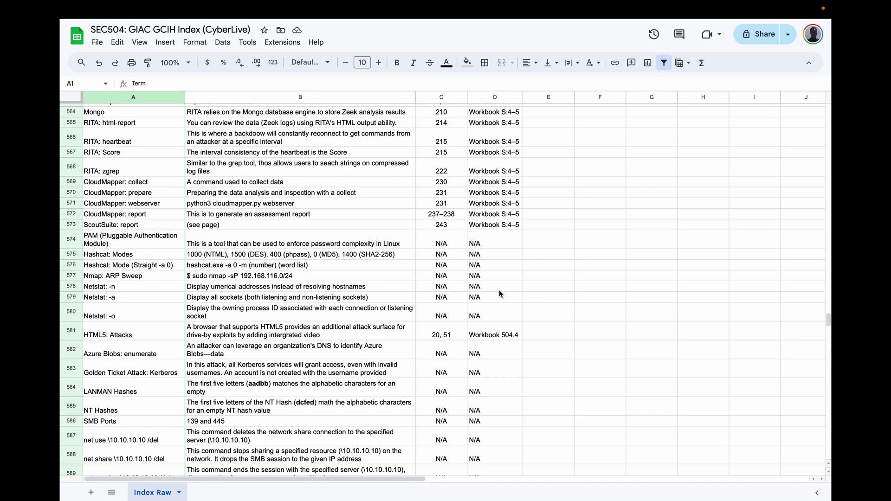
scroll(499, 293, up, 2)
scroll(500, 294, down, 2)
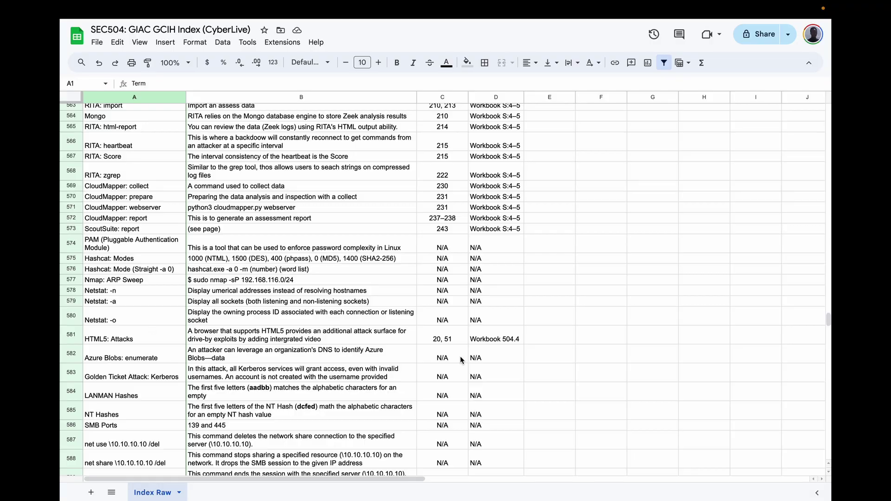
scroll(461, 359, up, 20)
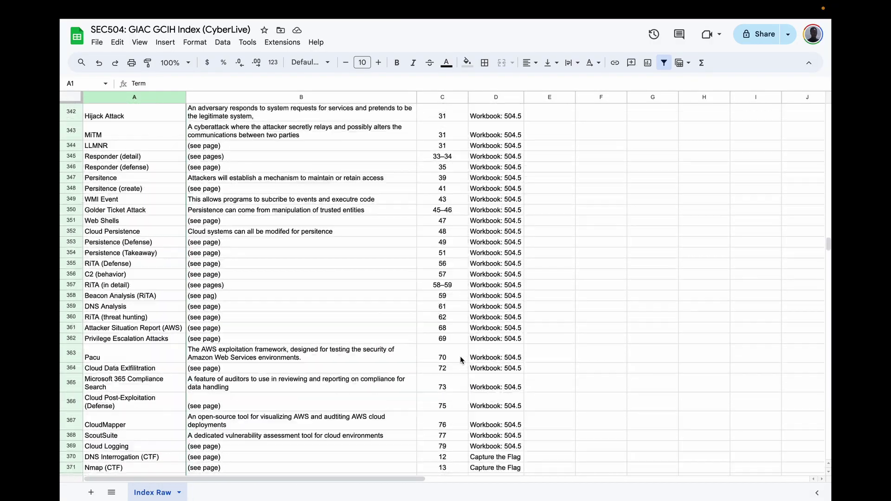
scroll(461, 359, up, 20)
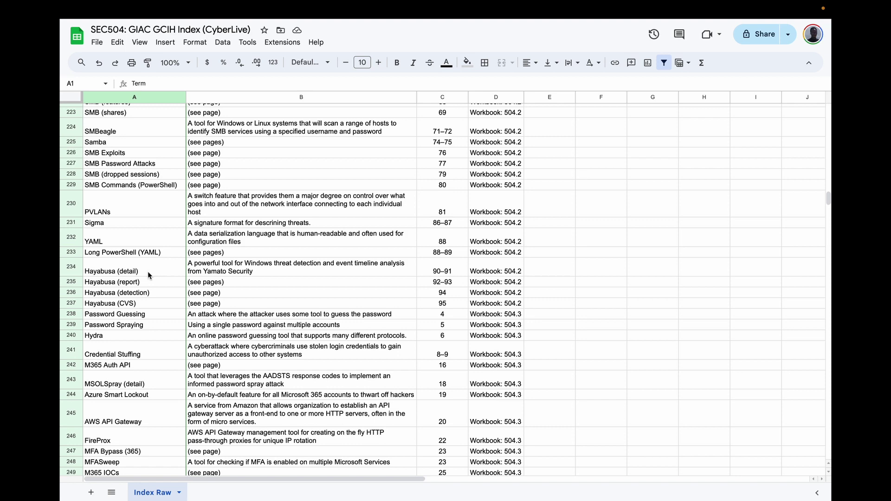
scroll(162, 314, up, 5)
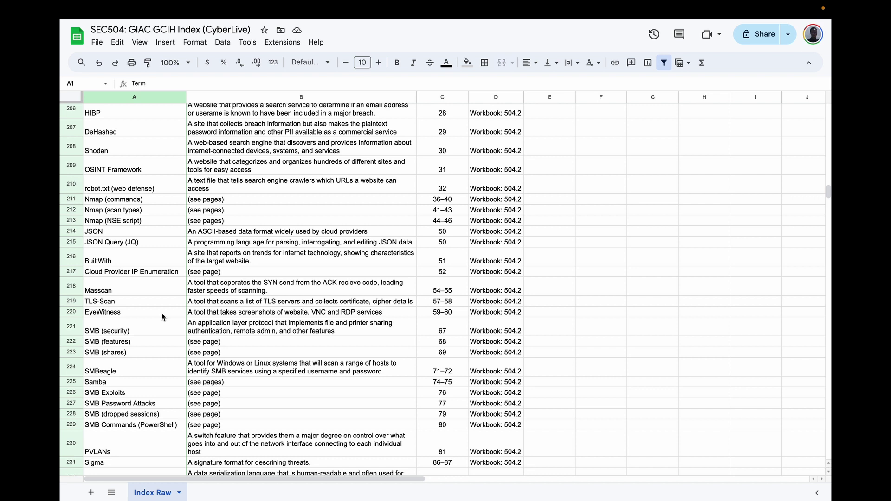
scroll(189, 262, up, 7)
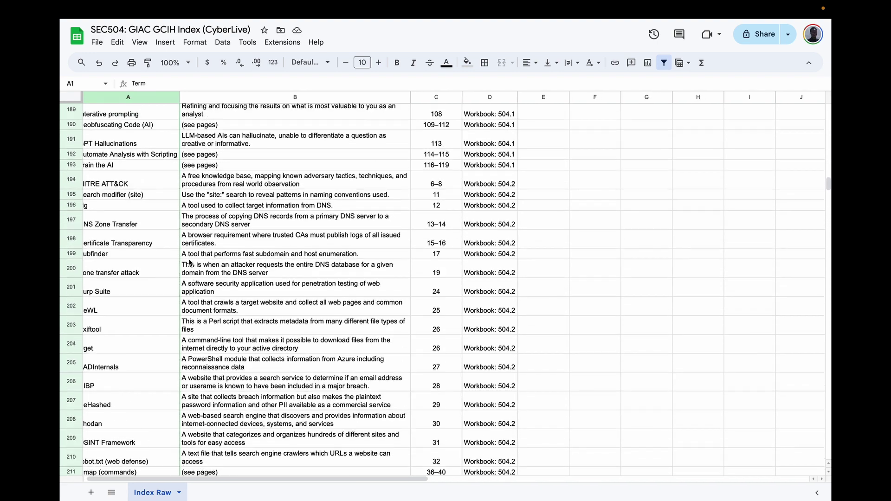
scroll(190, 263, up, 1)
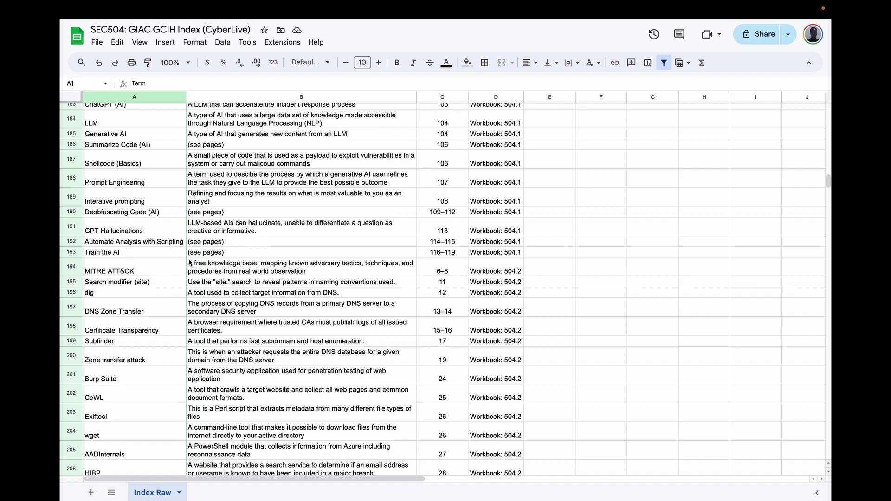
scroll(189, 263, down, 5)
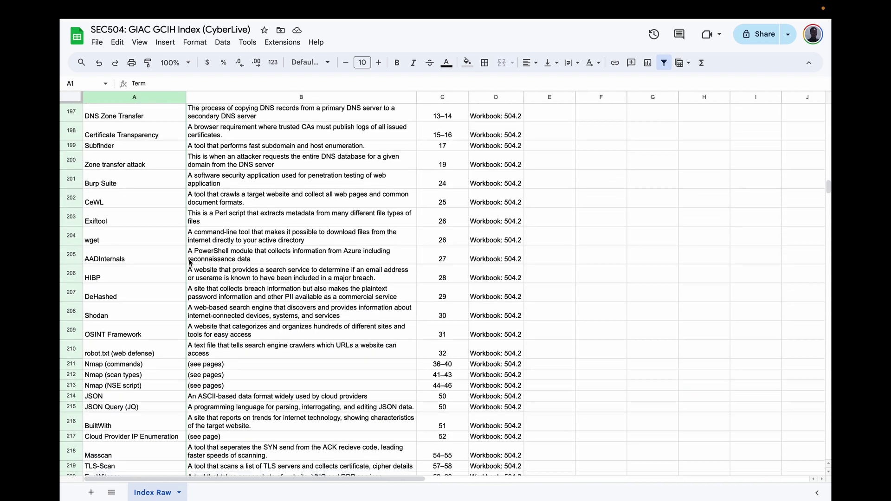
scroll(190, 263, down, 7)
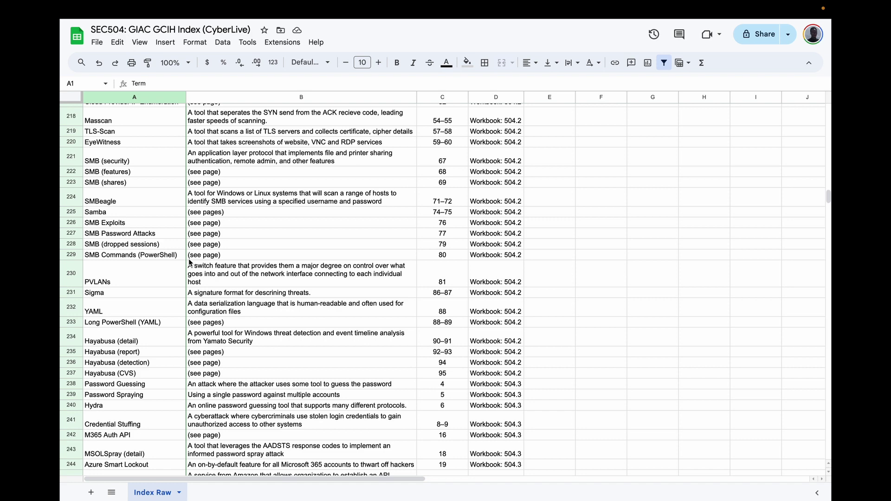
- Search 240 /106 in a new tab (2.2641509434), then return to the GIAC Practice Tests tab
mouse_move(62, 274)
click(126, 164)
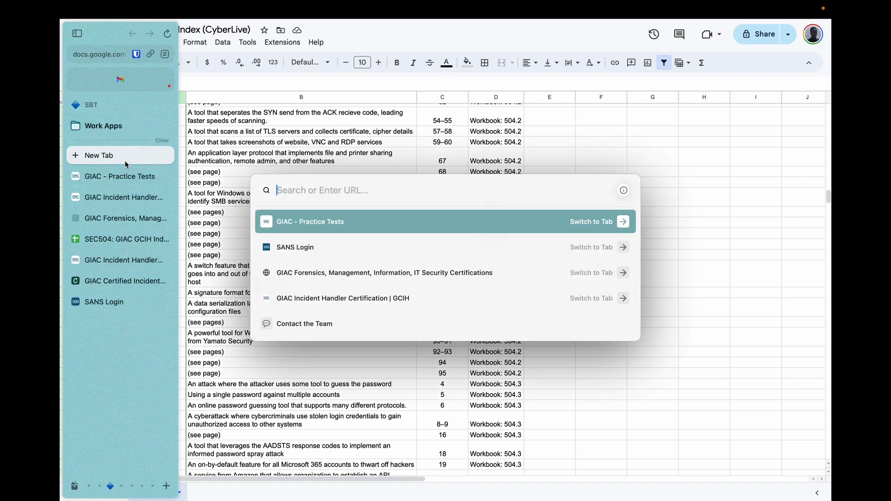
text(240 /10)
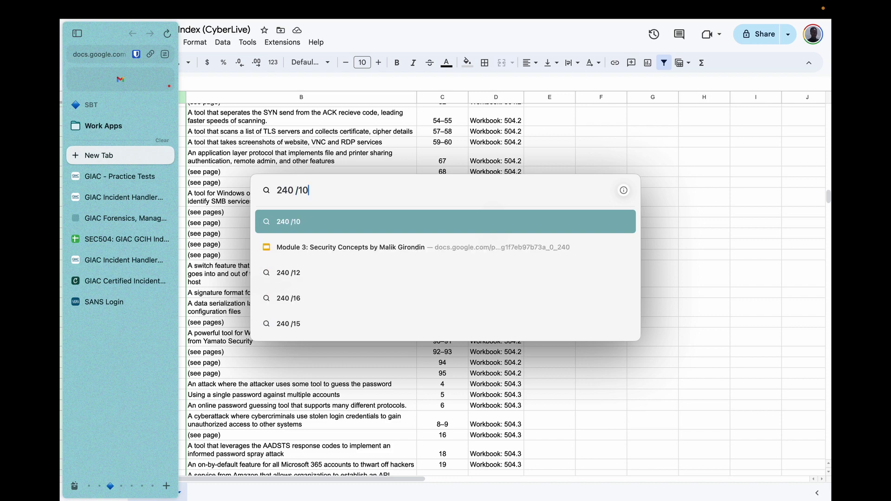
text(6)
key(Return)
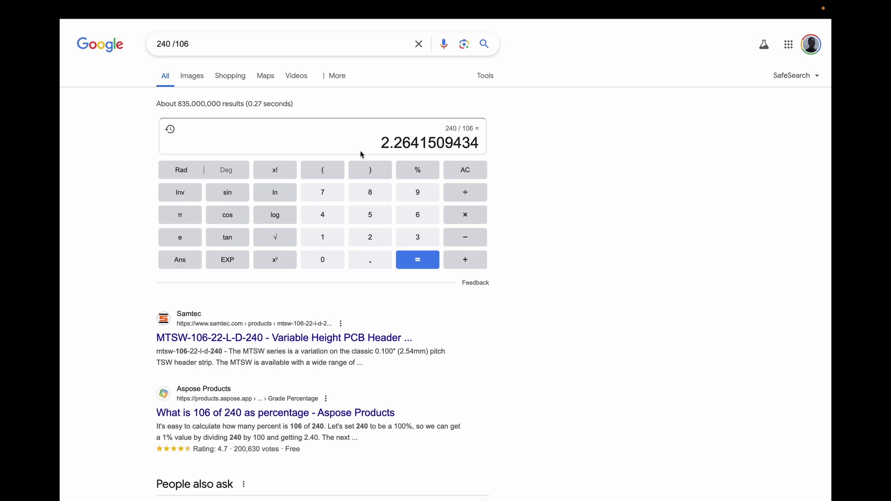
mouse_move(61, 185)
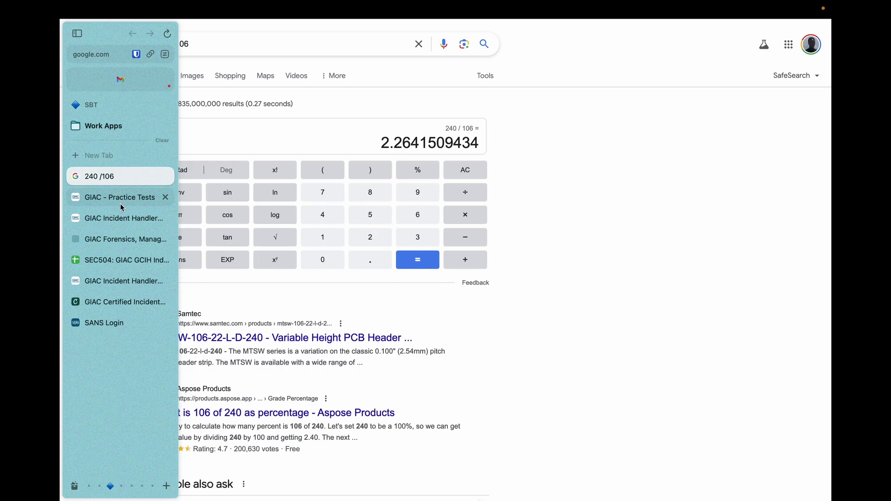
click(121, 203)
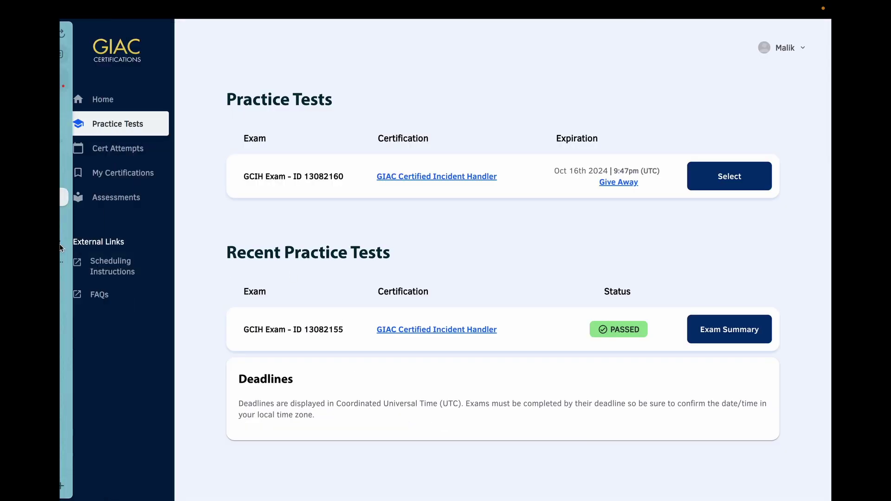
mouse_move(63, 255)
click(110, 257)
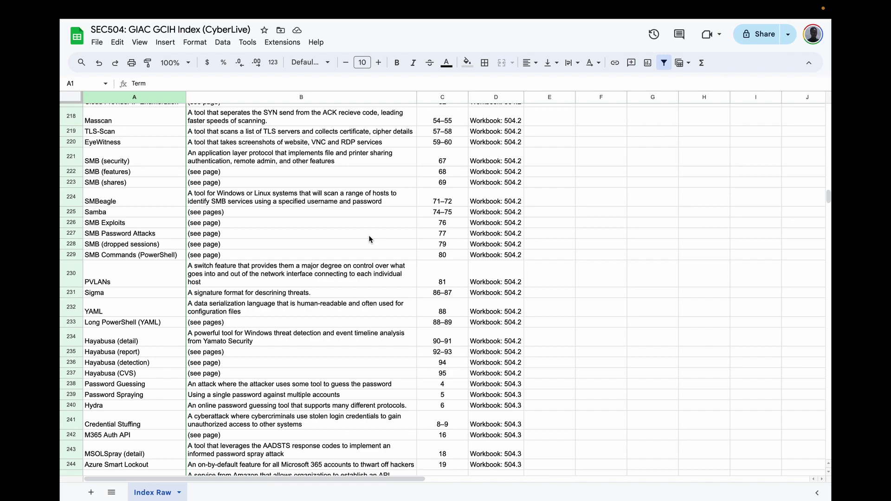
scroll(368, 235, up, 15)
mouse_move(61, 203)
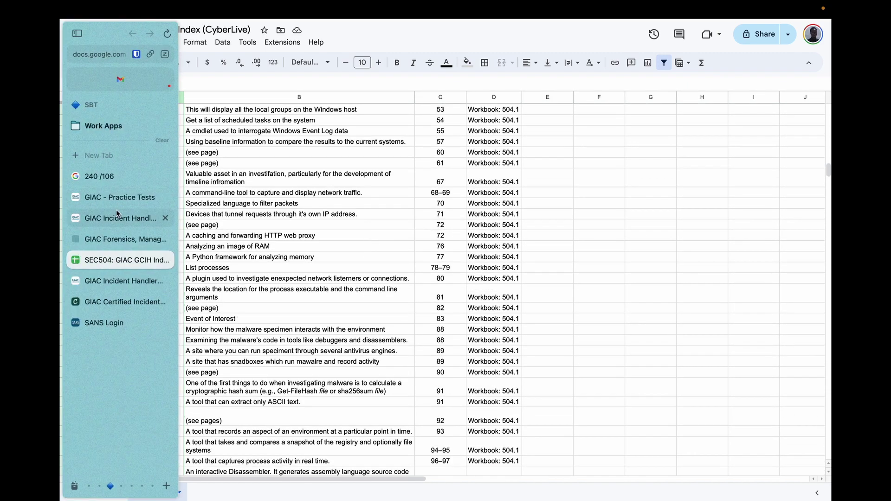
click(117, 217)
click(119, 281)
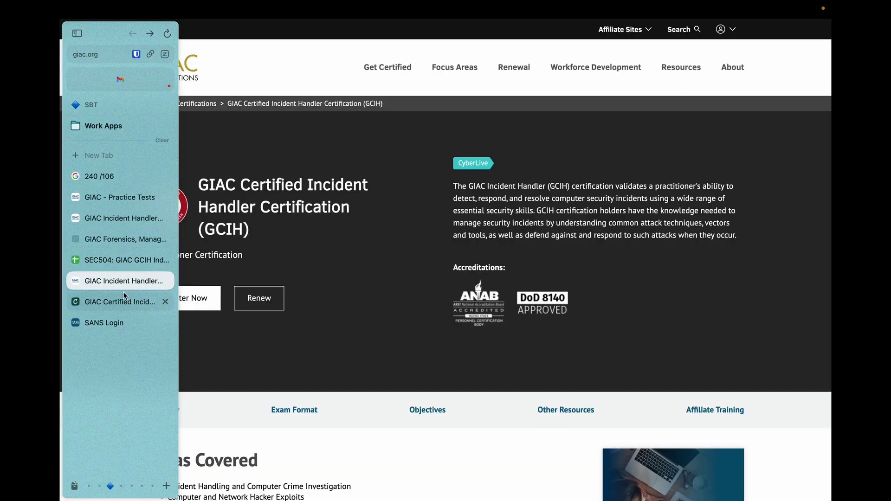
click(123, 302)
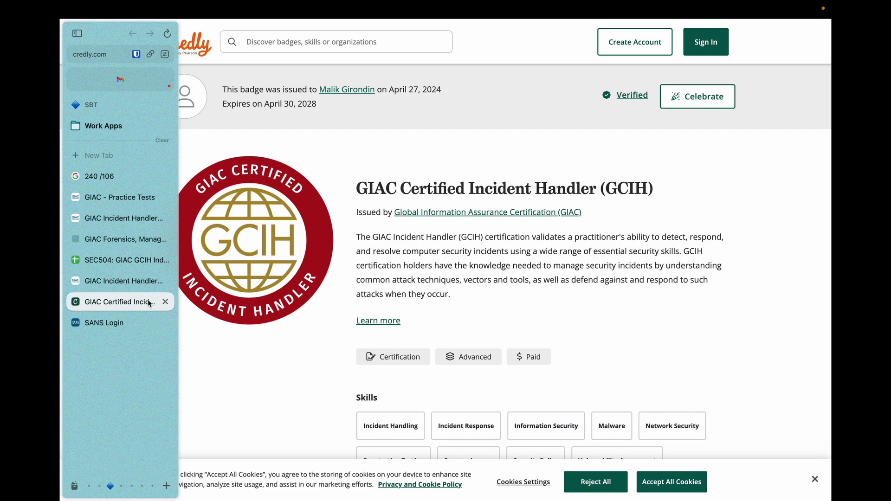
scroll(312, 223, down, 2)
scroll(312, 223, down, 1)
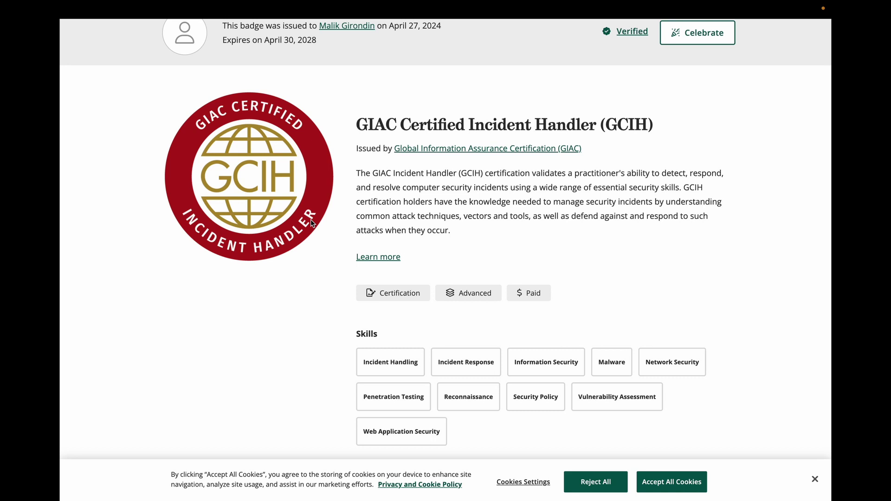
scroll(312, 223, up, 3)
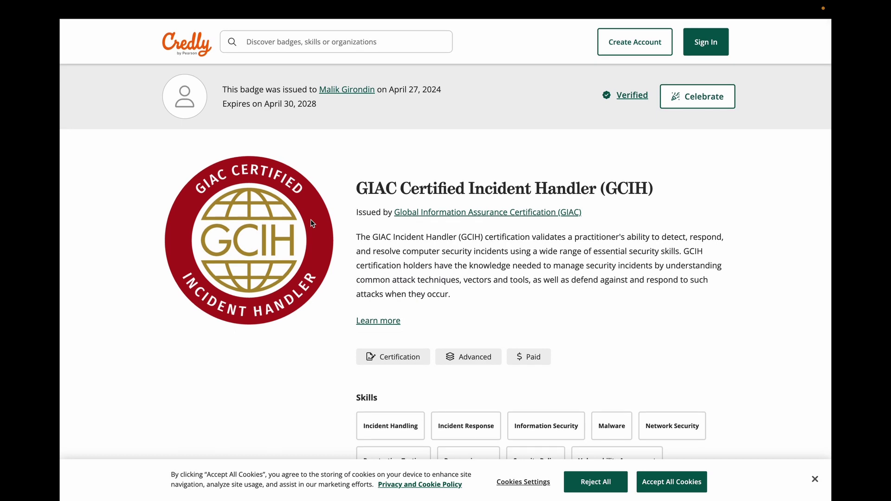
scroll(310, 223, down, 15)
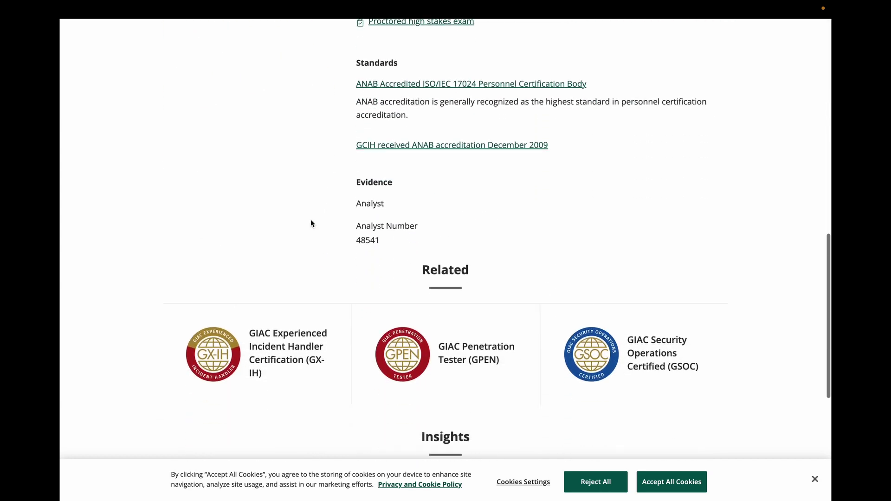
scroll(310, 224, up, 12)
mouse_move(61, 201)
click(116, 195)
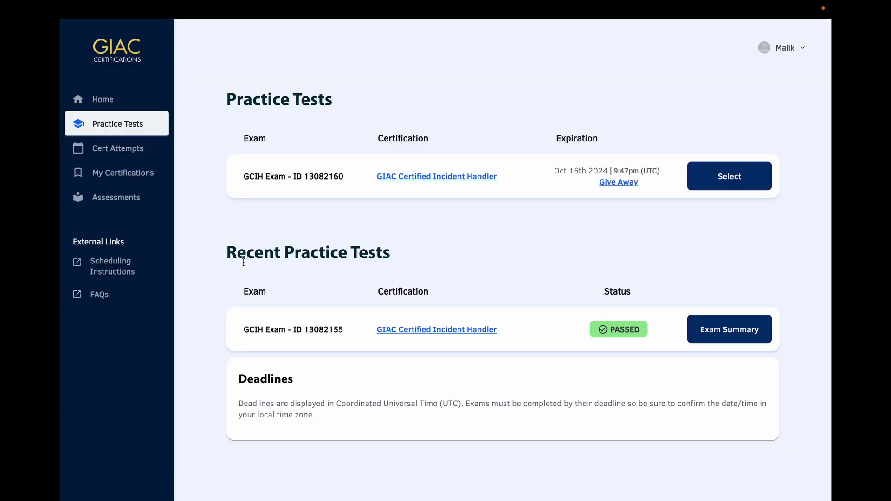
mouse_move(60, 158)
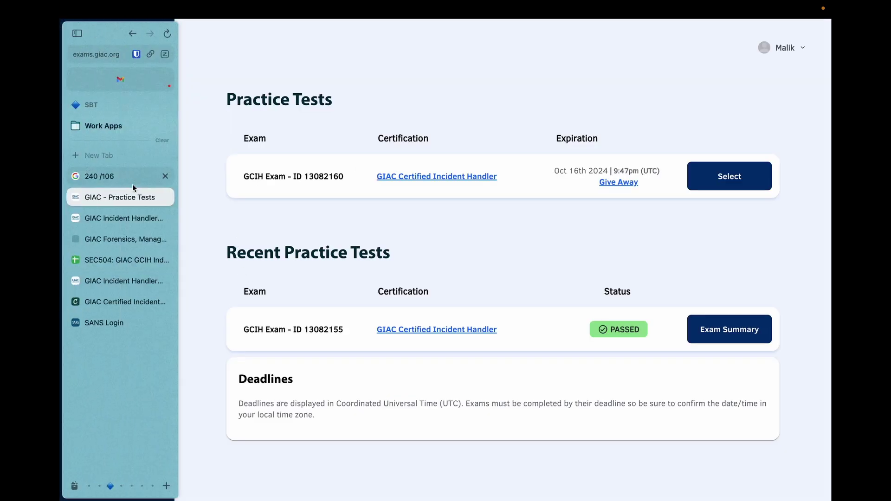
click(117, 217)
scroll(304, 188, up, 10)
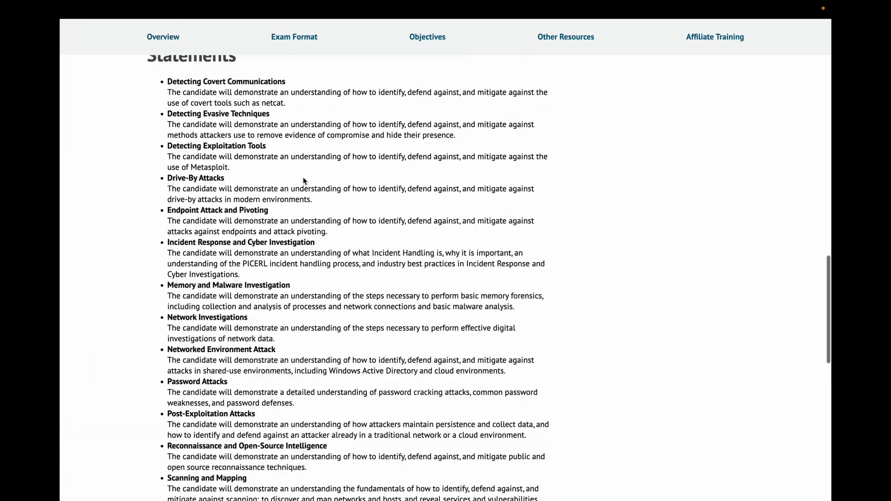
scroll(304, 182, down, 5)
scroll(304, 181, down, 8)
scroll(304, 181, up, 15)
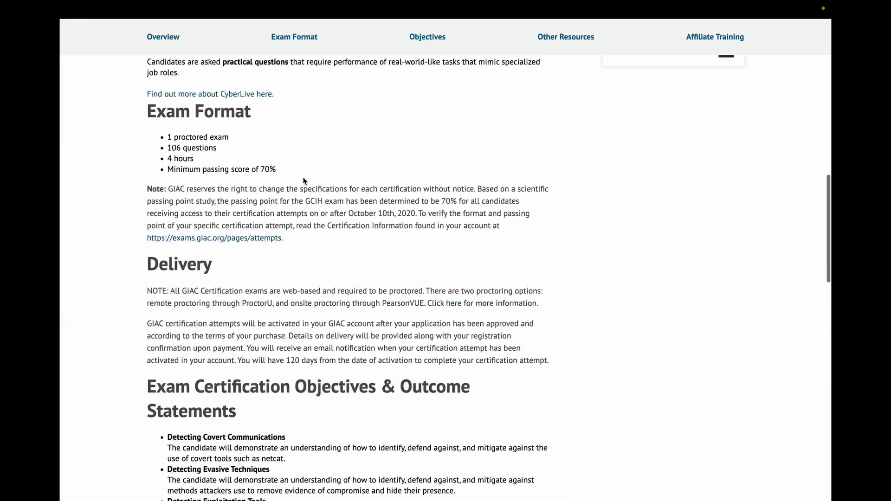
scroll(304, 181, up, 10)
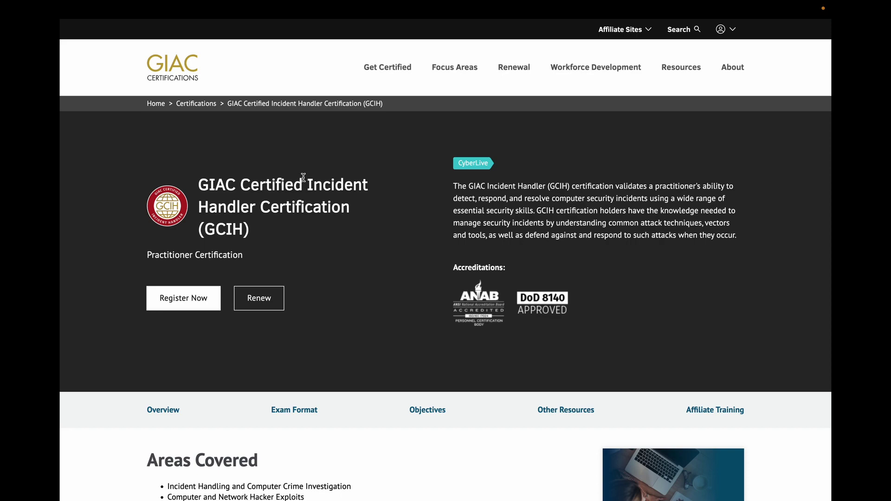
scroll(303, 177, down, 5)
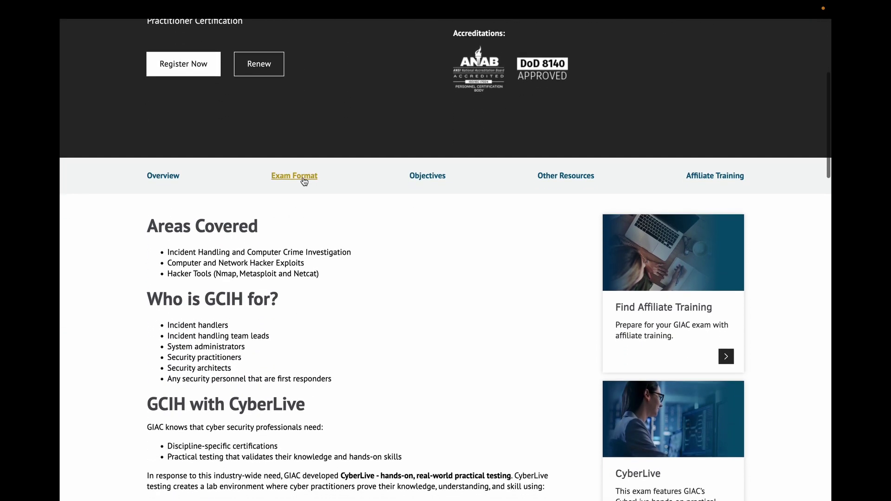
click(304, 179)
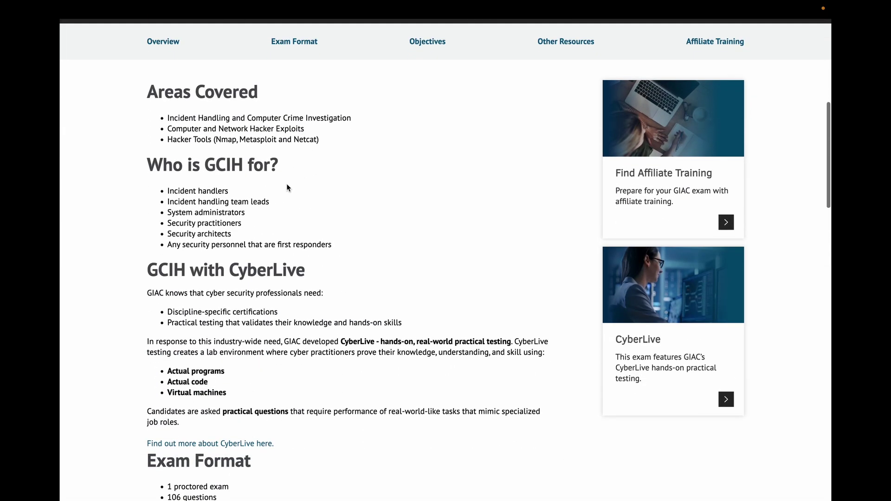
mouse_move(63, 209)
click(117, 239)
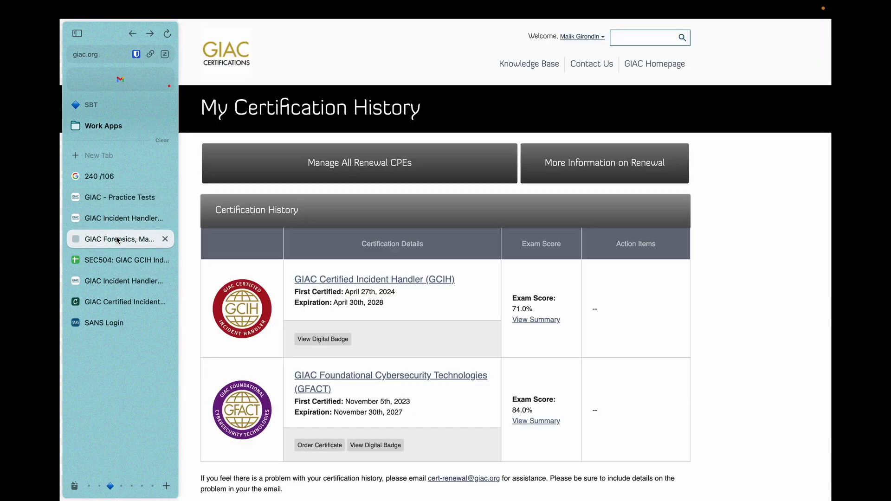
click(119, 218)
click(124, 198)
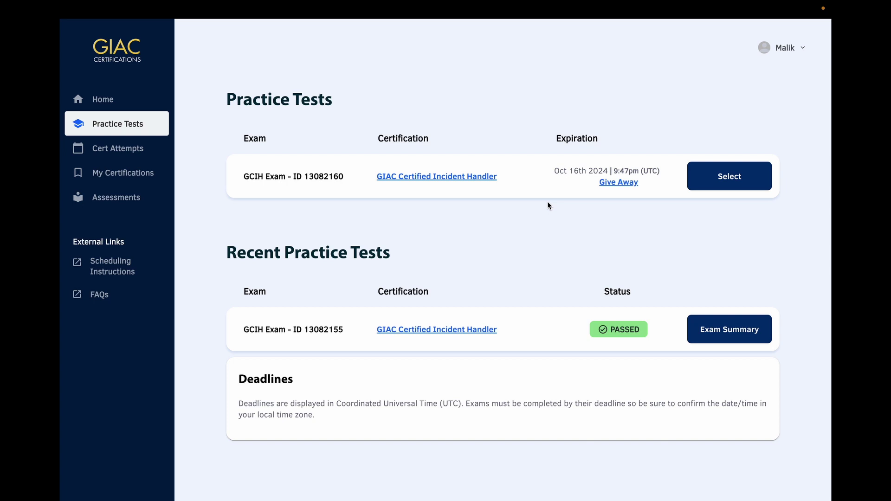
- Start a new-tab search for 'anakus', then dismiss it
click(122, 155)
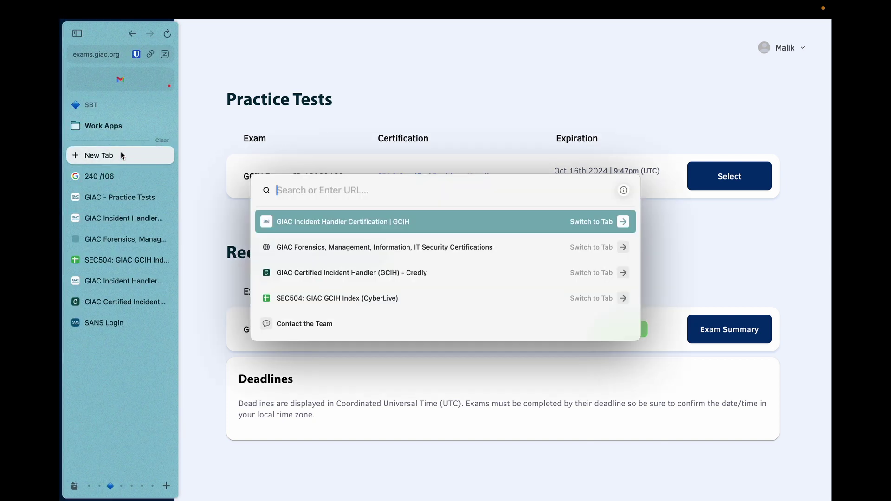
text(ank)
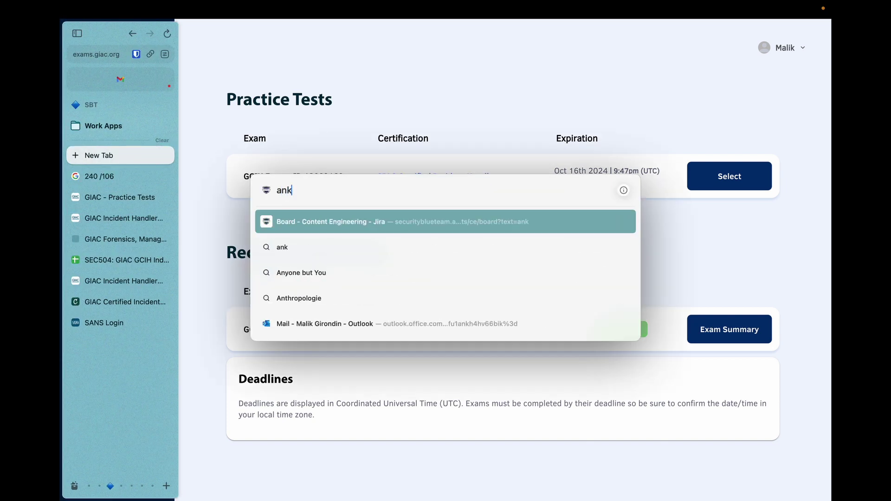
key(BackSpace)
text(akus)
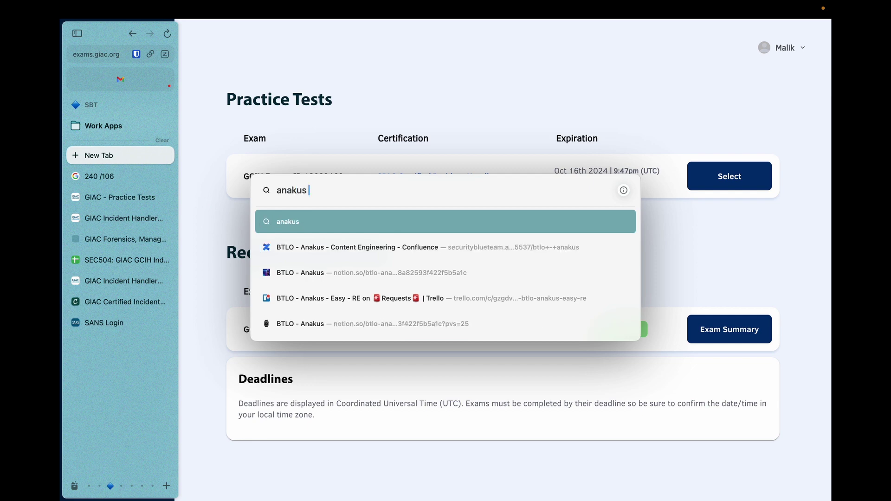
key(Left)
key(Left)
key(Left)
key(Left)
key(Left)
key(Left)
key(Left)
text(#)
text(#)
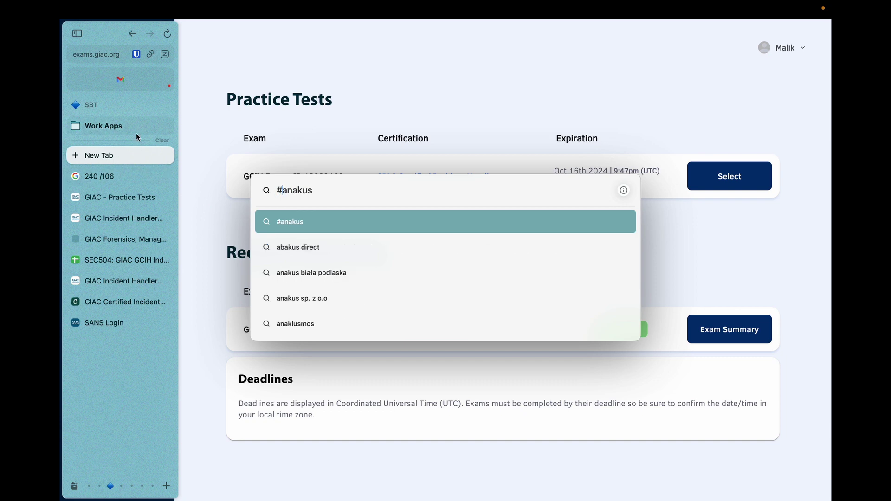
click(126, 155)
- Search 'btlo pro' in a fresh new tab to find the BTLO PRO tab
click(125, 155)
text(bt)
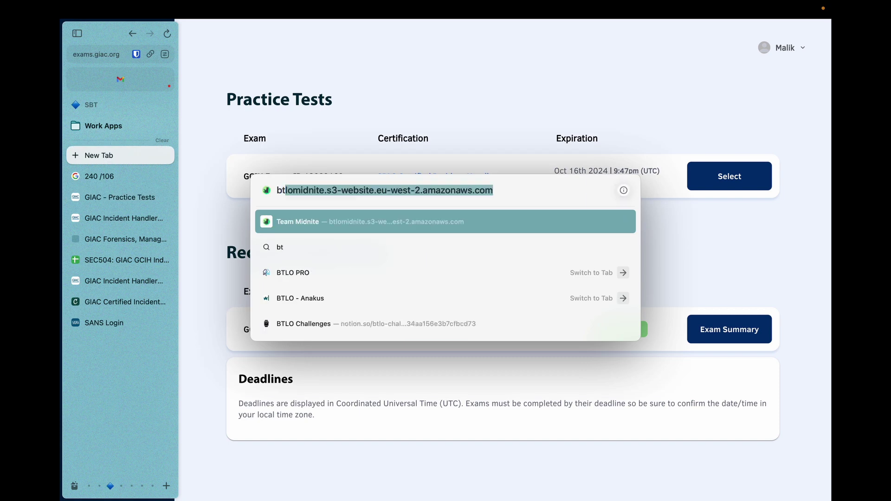
text(lp)
key(BackSpace)
text(o)
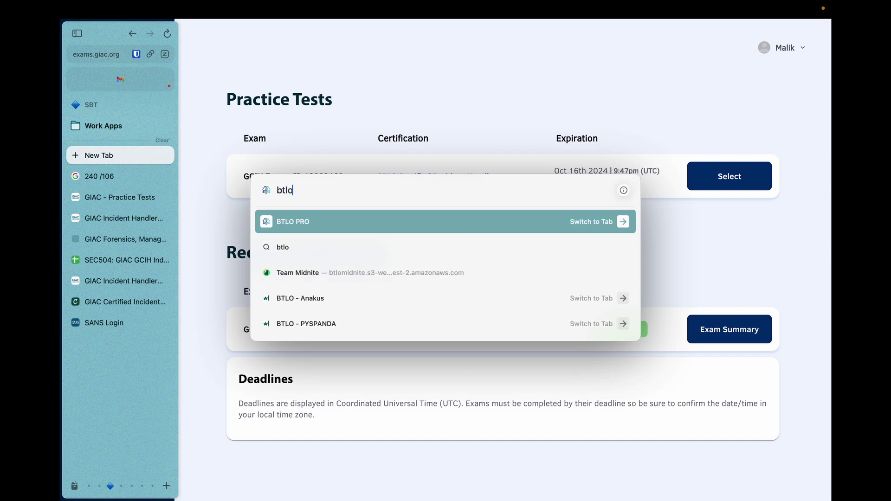
text( pro)
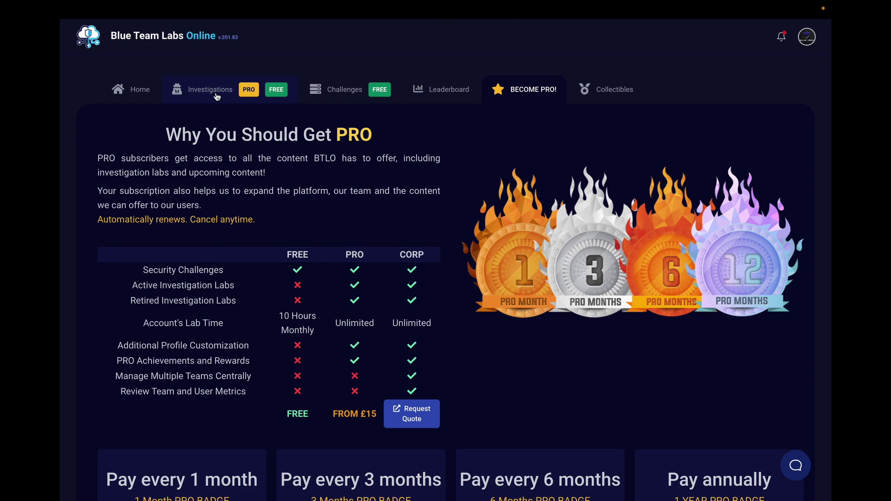
- Open the Anakus lab from the Investigations list, read its scenario, and go back to Investigations
click(217, 96)
scroll(411, 331, down, 5)
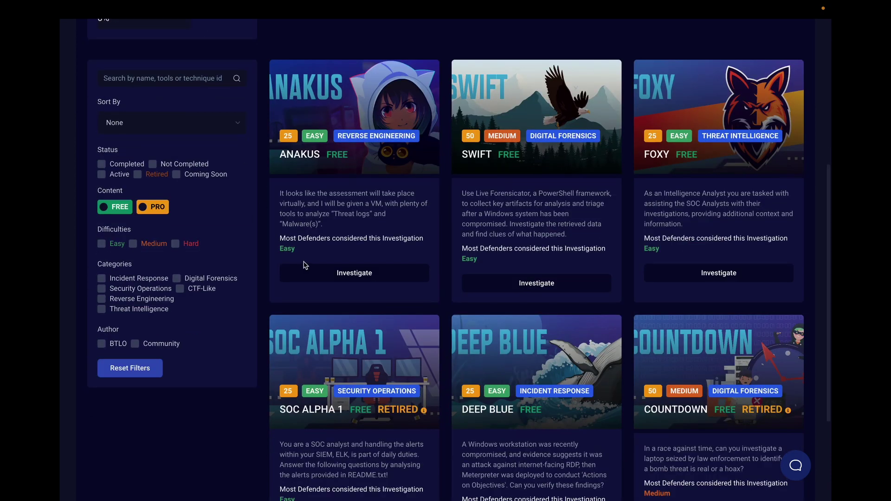
click(349, 268)
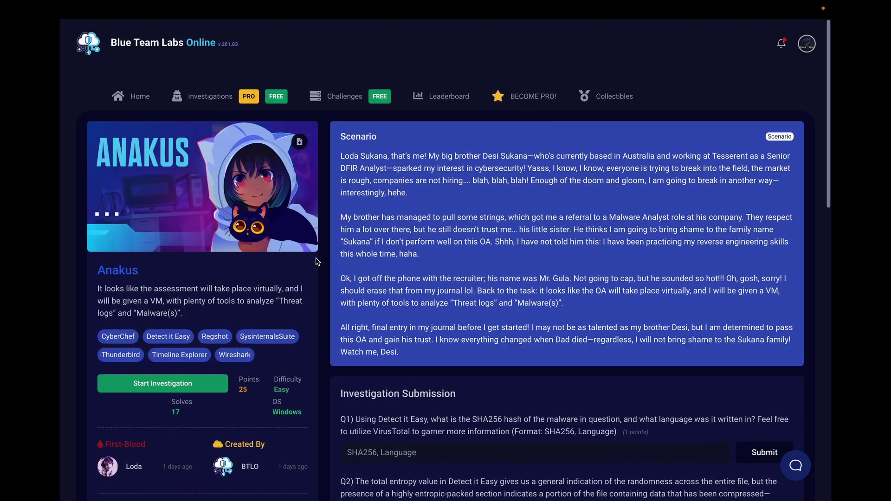
scroll(317, 262, down, 1)
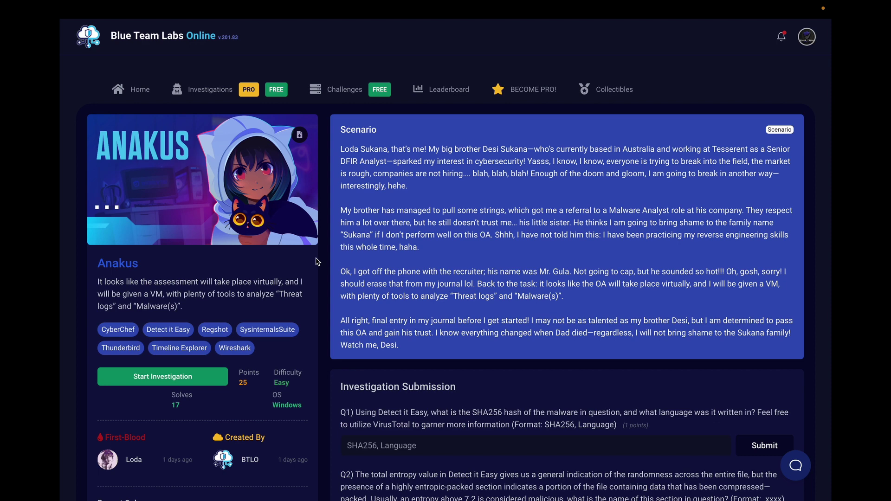
click(202, 88)
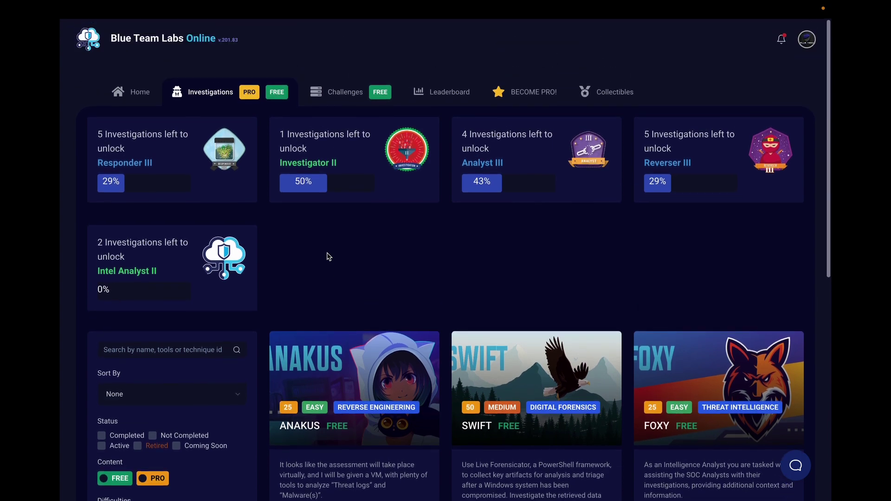
- Move through the 240/106, Credly and GIAC tabs to find the 71.0% GCIH score in My Certification History
mouse_move(65, 195)
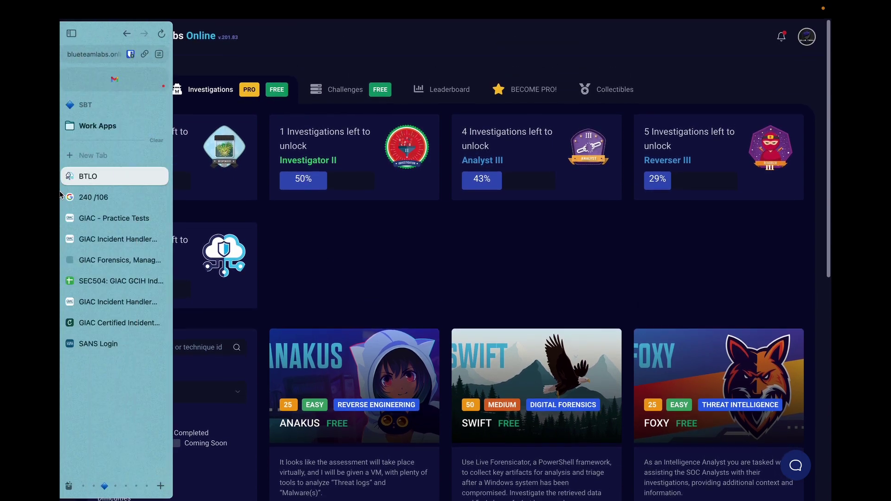
click(121, 195)
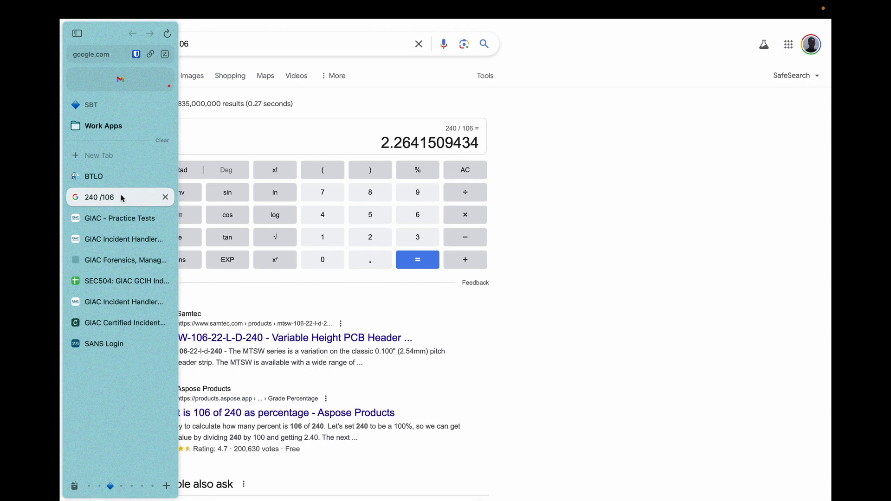
click(118, 323)
click(123, 302)
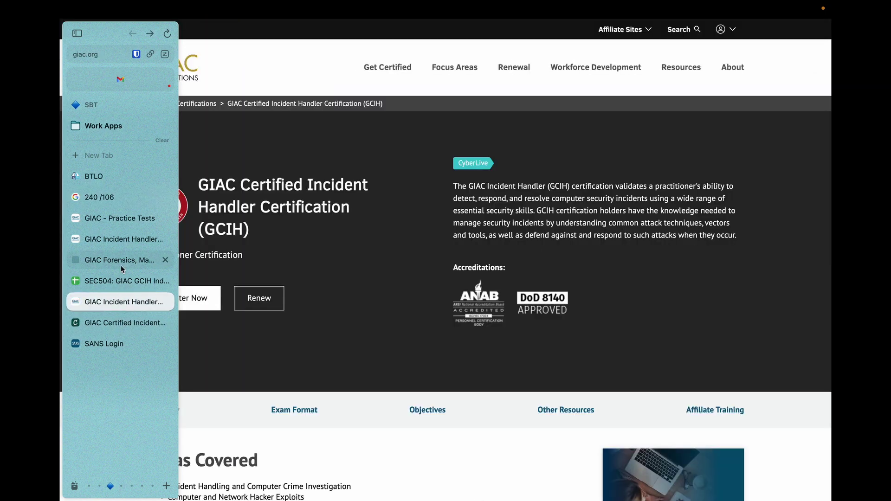
click(121, 262)
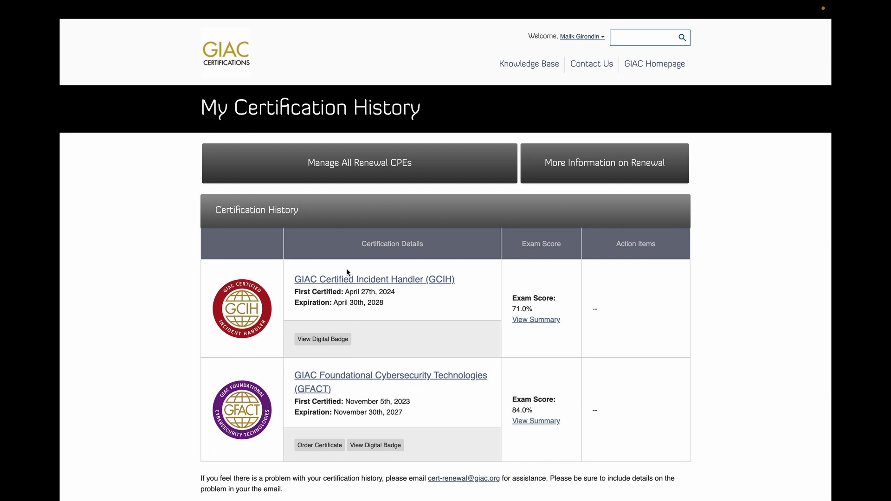
scroll(556, 353, down, 1)
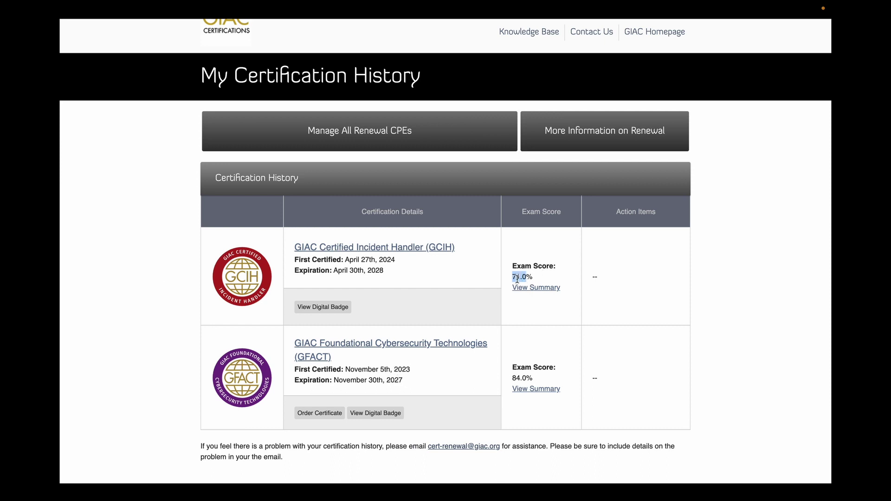
mouse_move(62, 241)
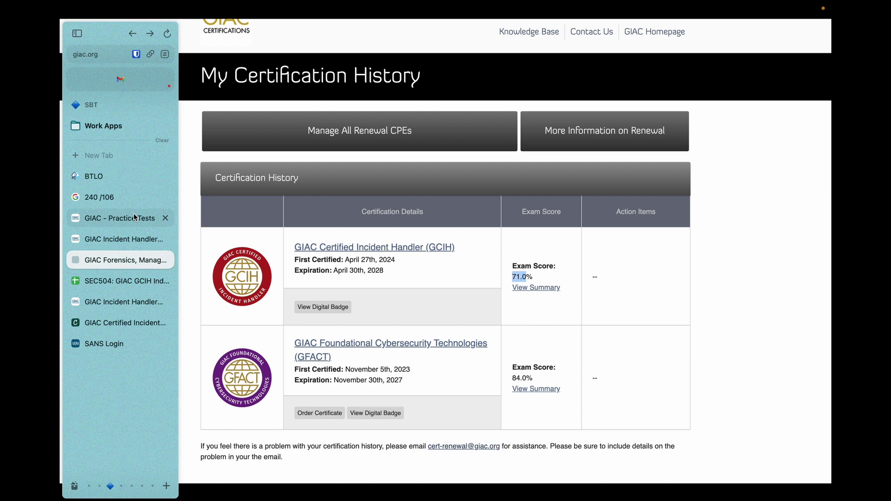